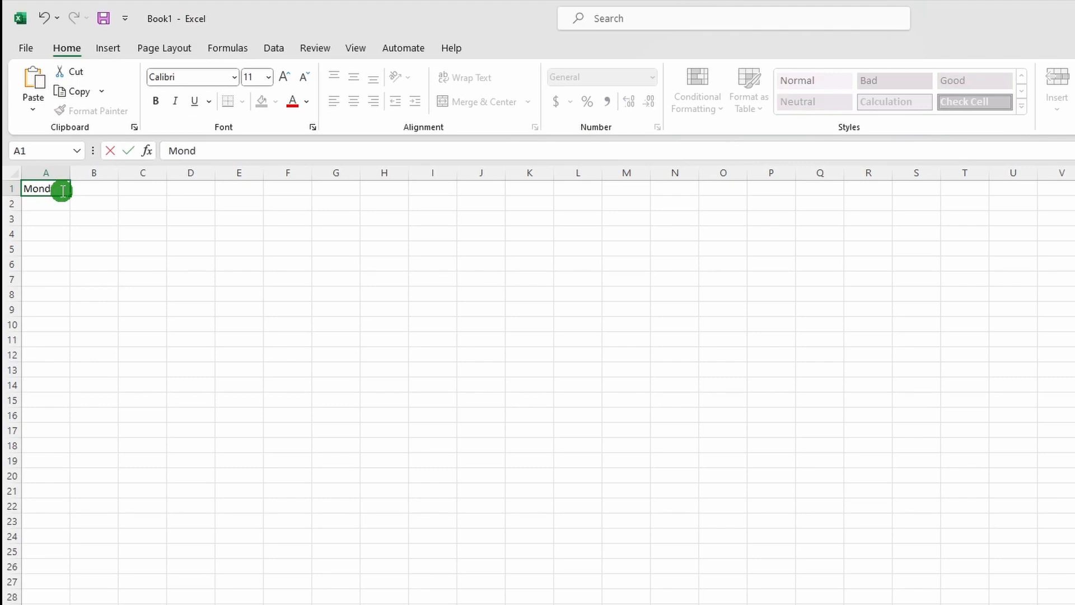
Enter Monday in cell A1 and fill the weekday series down to Sunday in A7
click(60, 208)
click(61, 191)
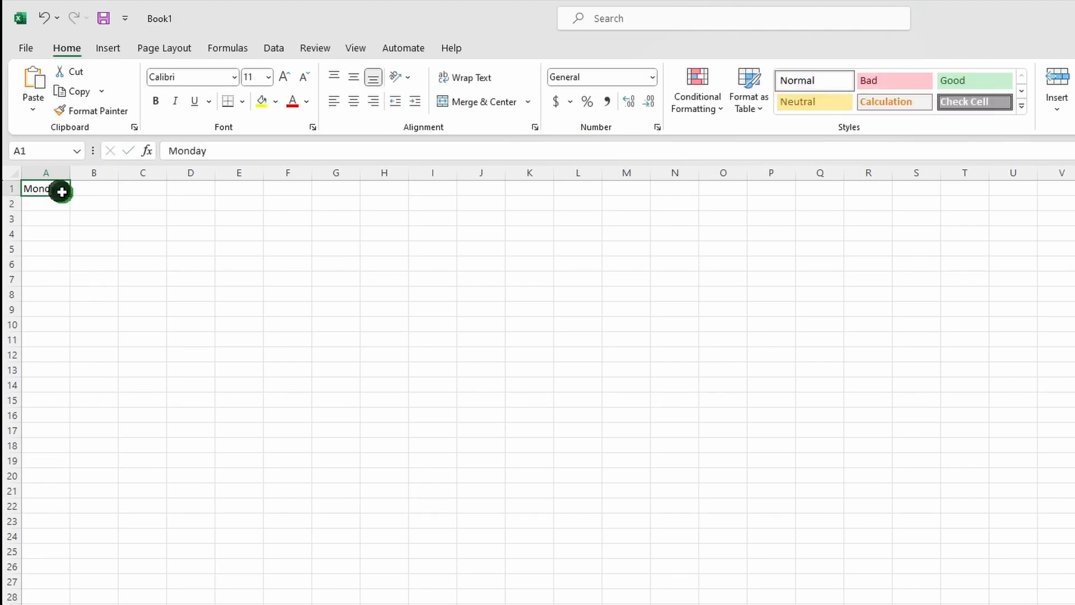
click(67, 201)
click(61, 190)
drag(69, 195, 62, 284)
Start saving the new workbook to a chosen location and browse to Desktop > Finance > Inventory Counts
click(26, 48)
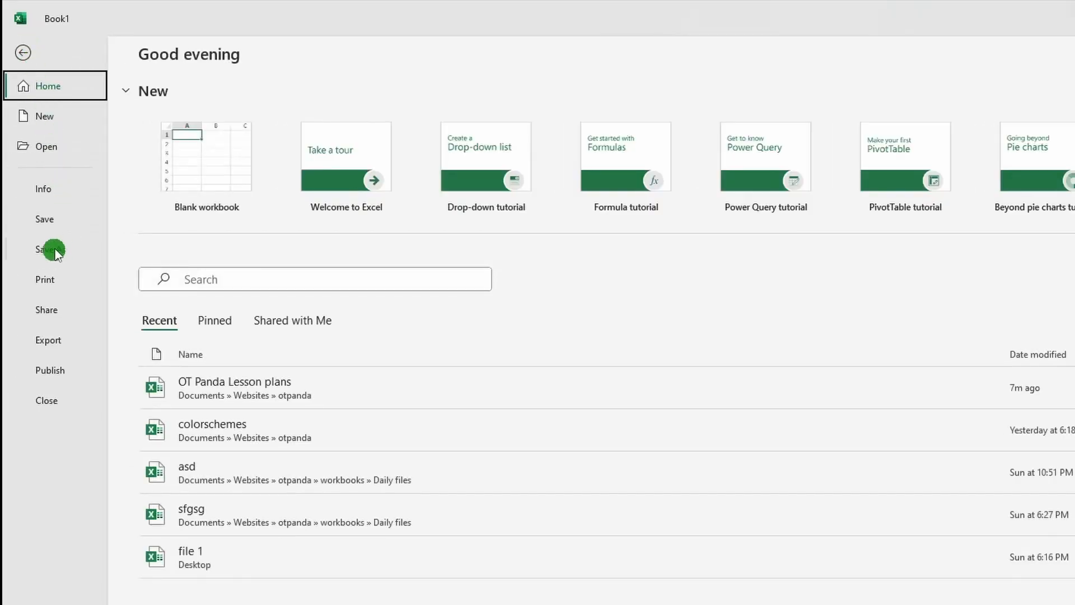
click(63, 221)
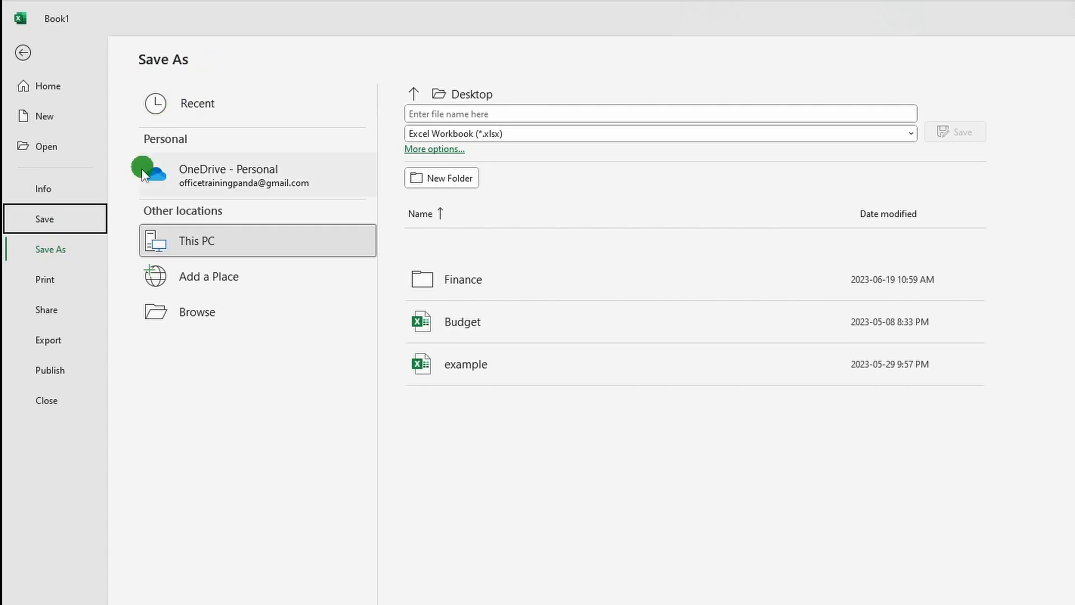
click(75, 254)
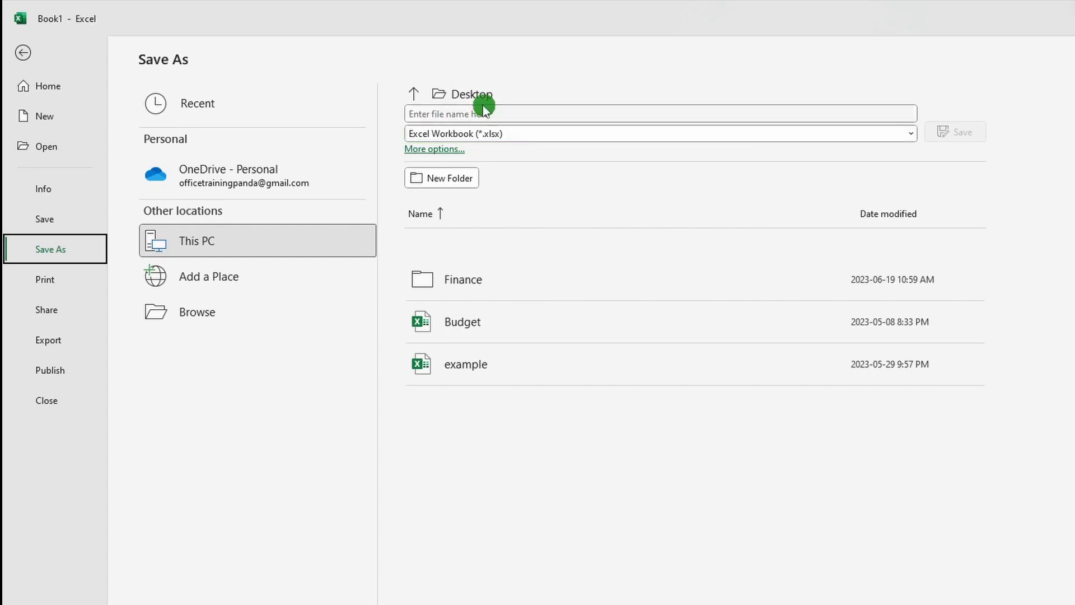
click(500, 95)
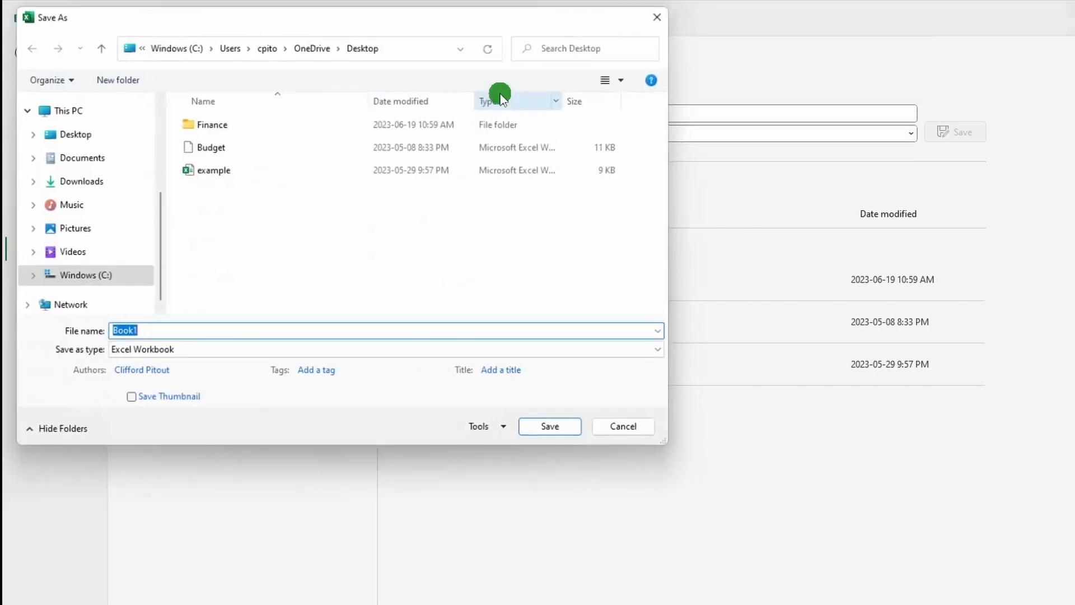
click(633, 433)
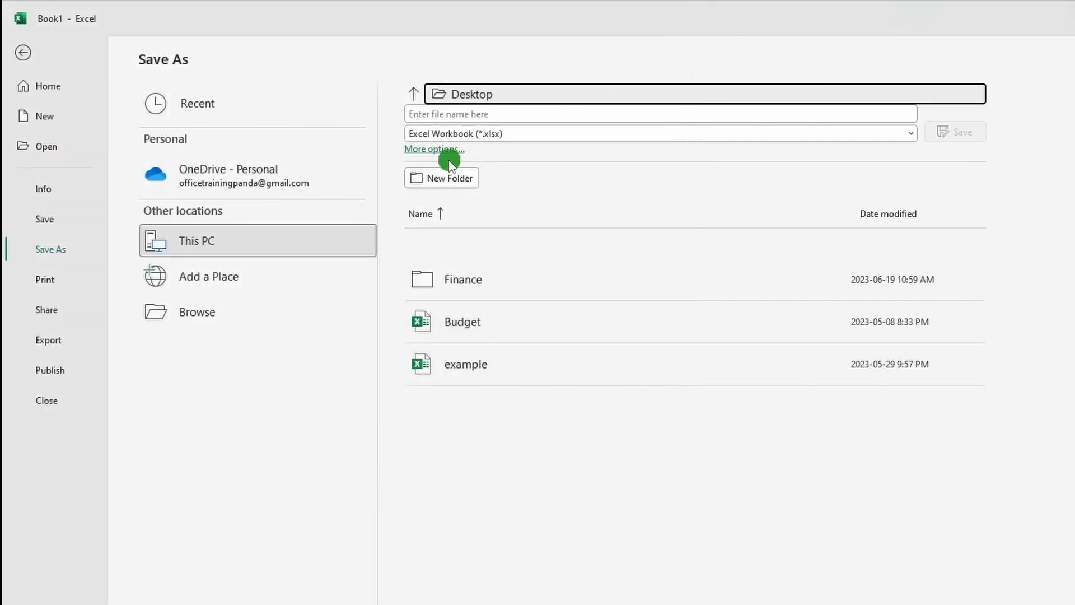
click(429, 150)
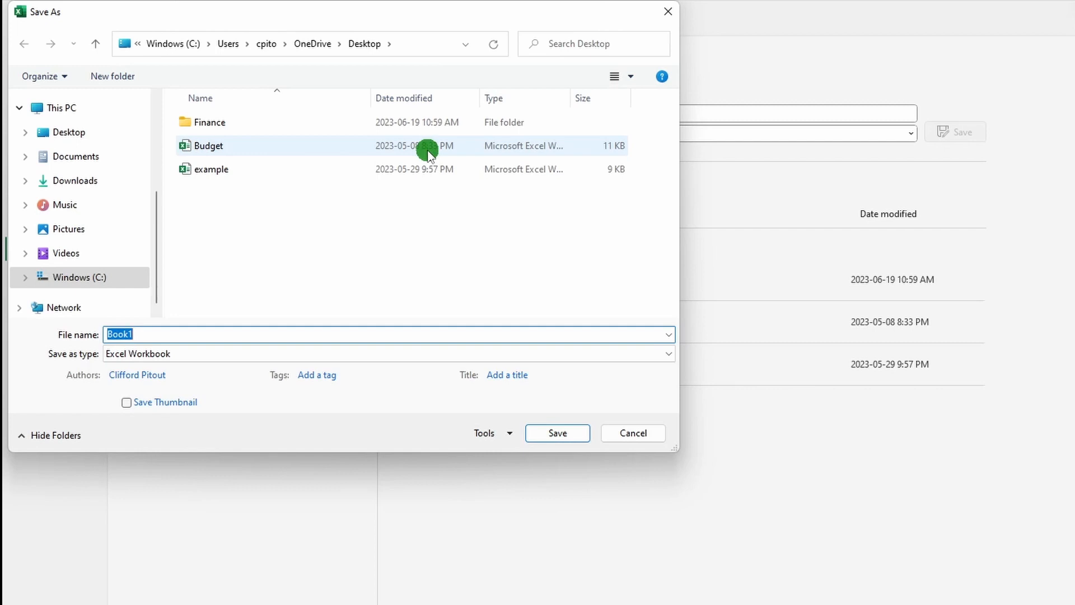
double_click(251, 123)
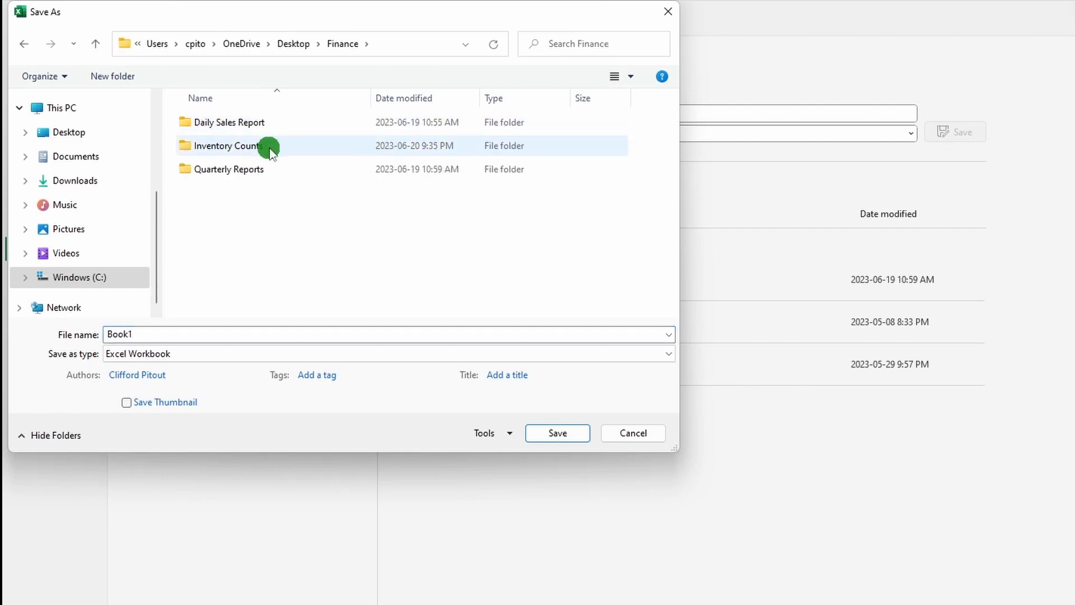
double_click(270, 147)
Name the workbook File A and save it in the Excel Workbook format
click(142, 334)
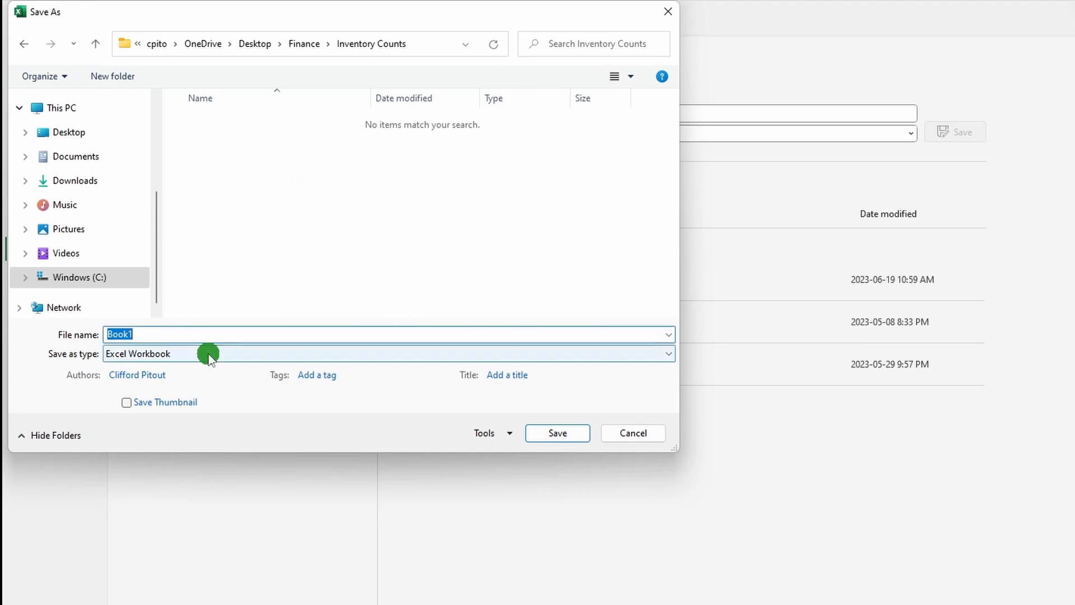
text(File A)
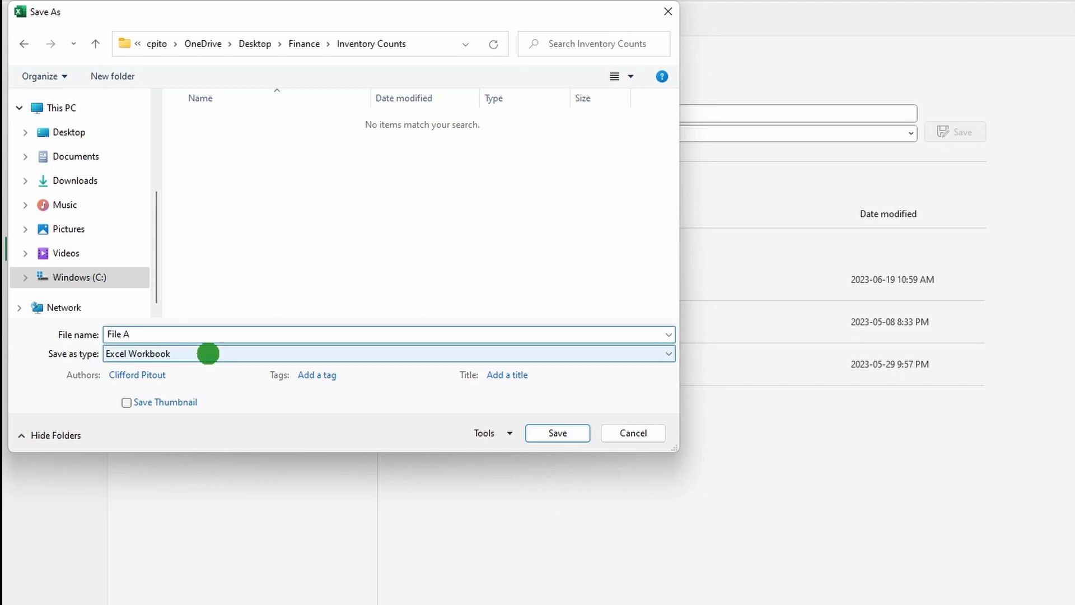
click(208, 353)
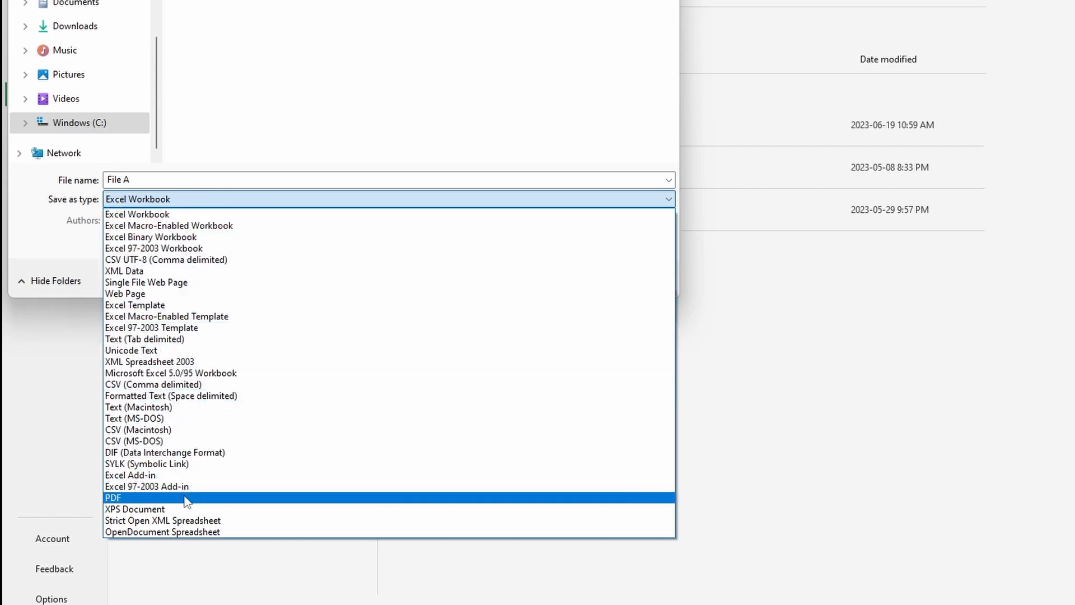
click(421, 146)
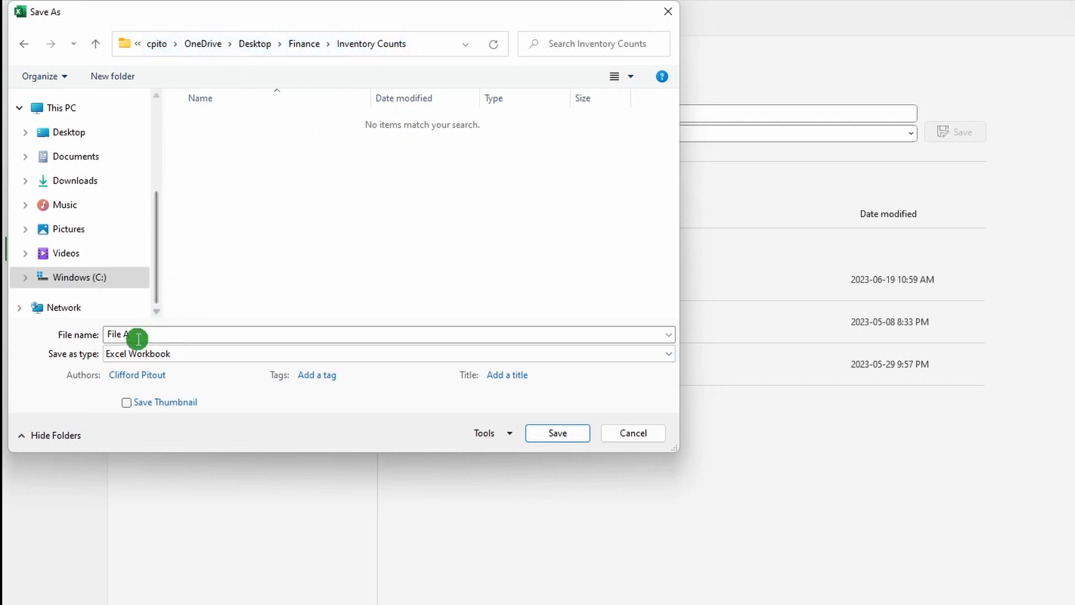
click(557, 434)
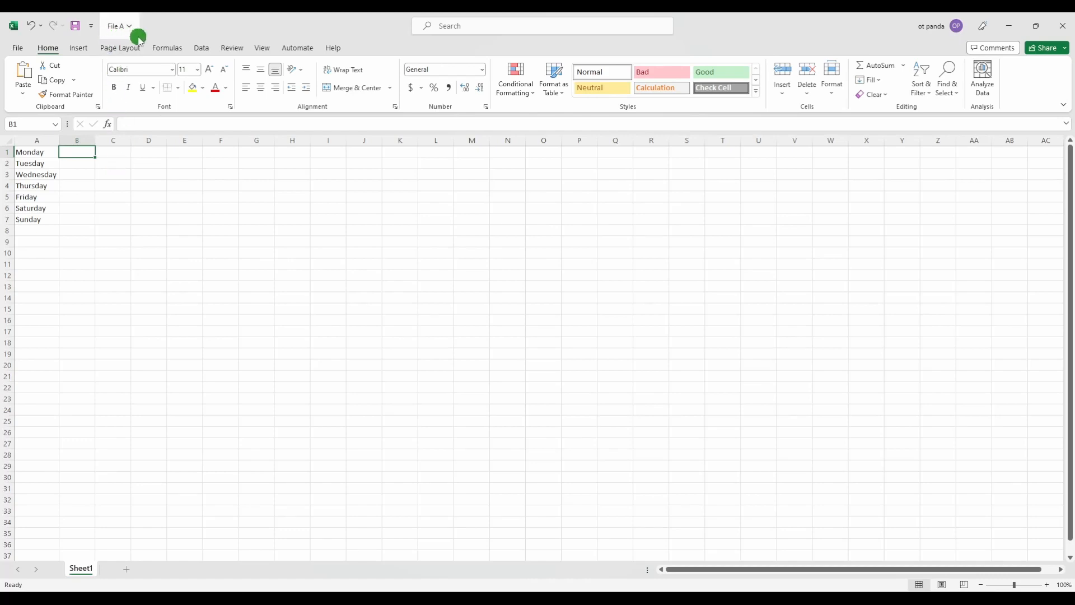
Enter 1 and 2 in cells B1 and B2 and fill the number series down to 7 in B7
click(83, 152)
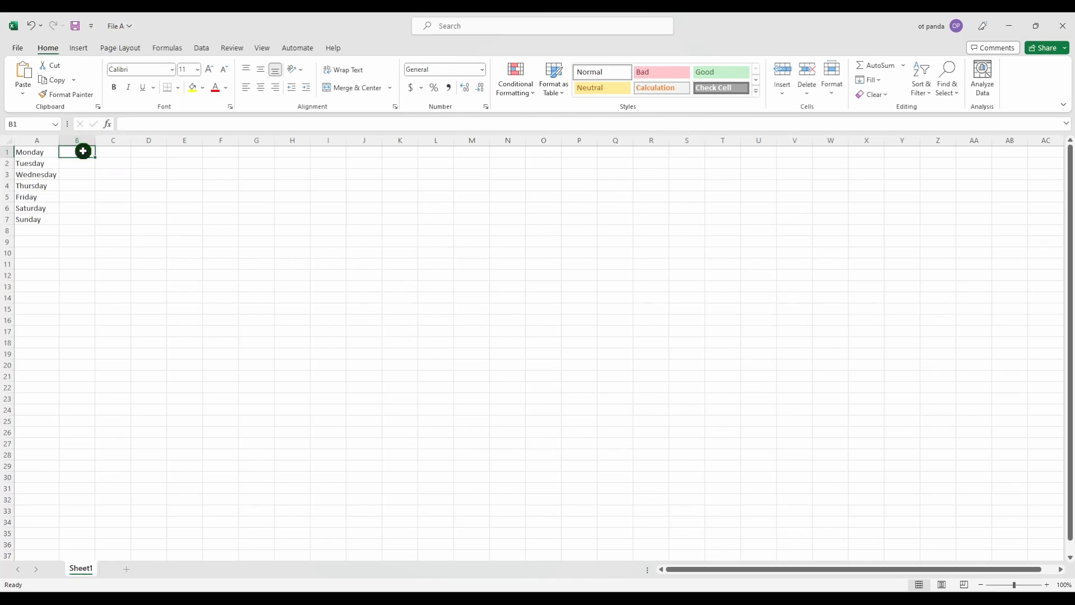
text(1)
click(80, 165)
text(2)
drag(84, 152, 93, 223)
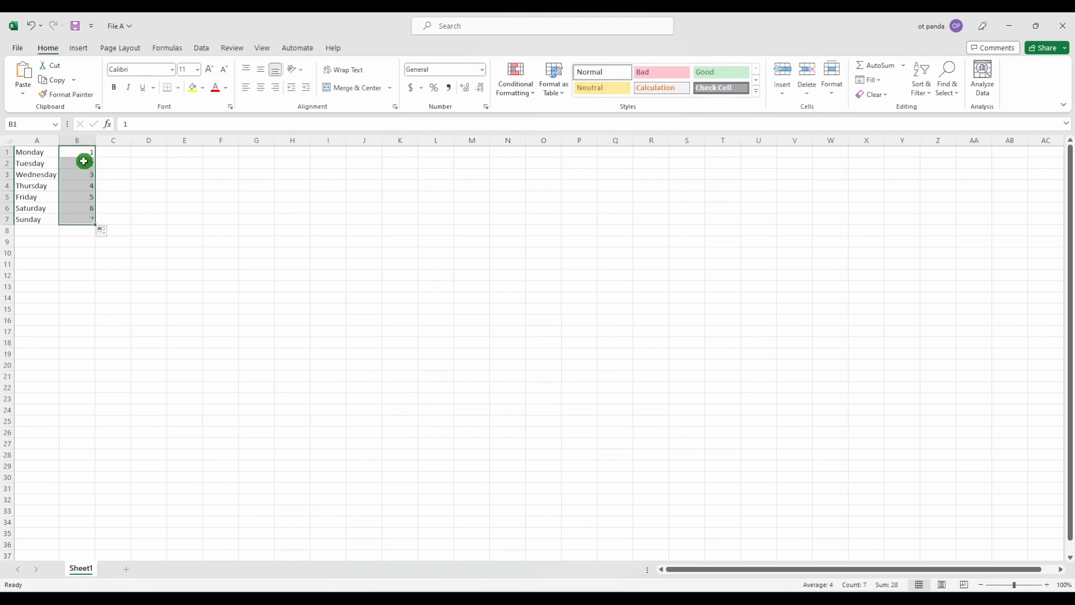
Save the changes to File A under its existing name and location
click(74, 149)
click(18, 47)
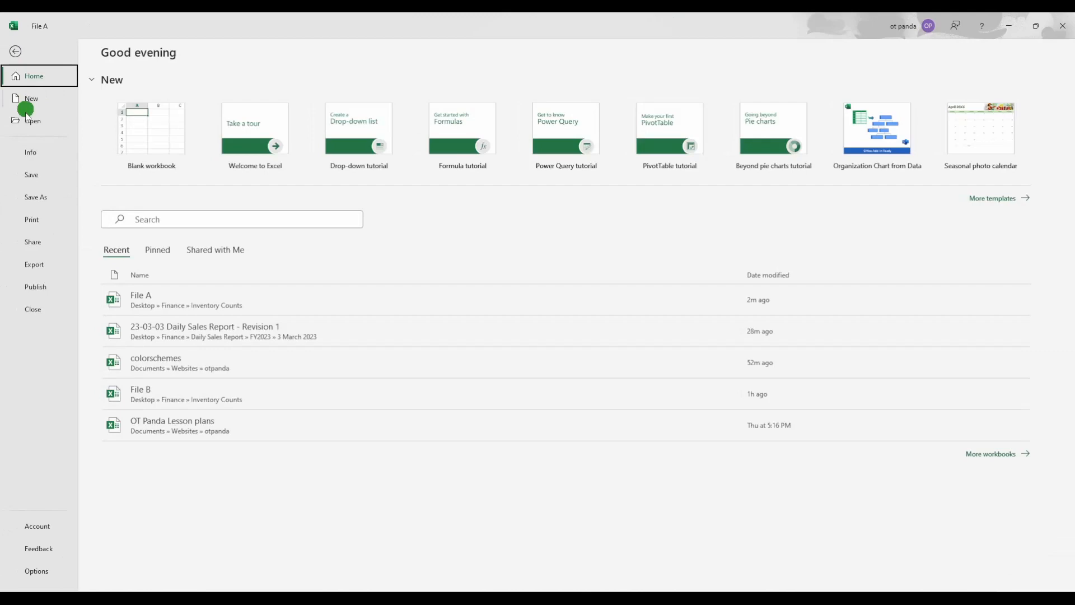
click(28, 174)
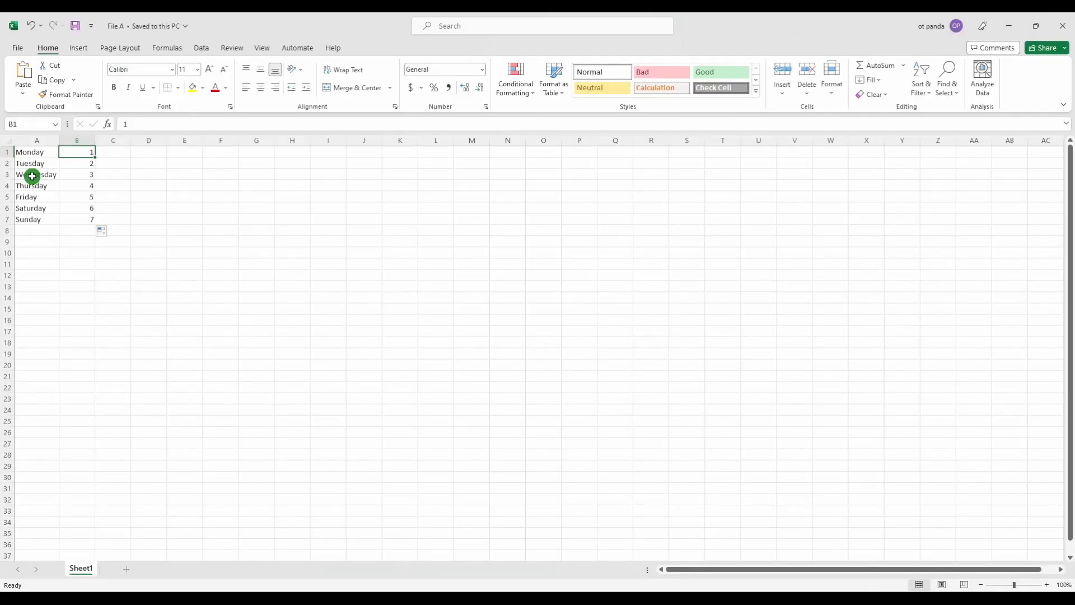
click(122, 175)
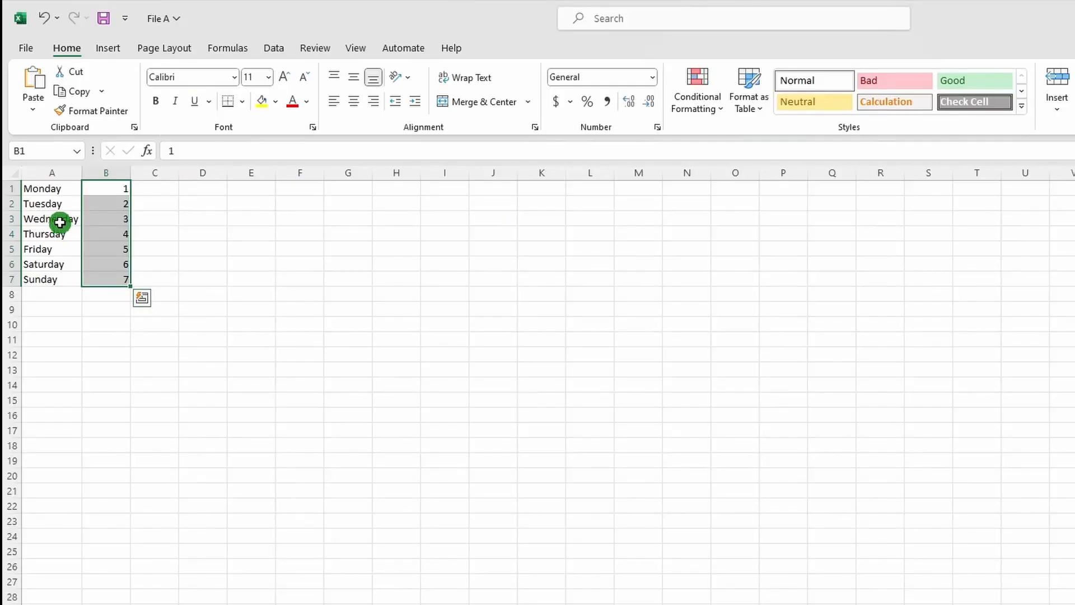
Enter A, B and C in cells C1 to C3 and fill the repeating pattern down to C7
click(147, 191)
text(A)
key(Return)
text(B)
key(Return)
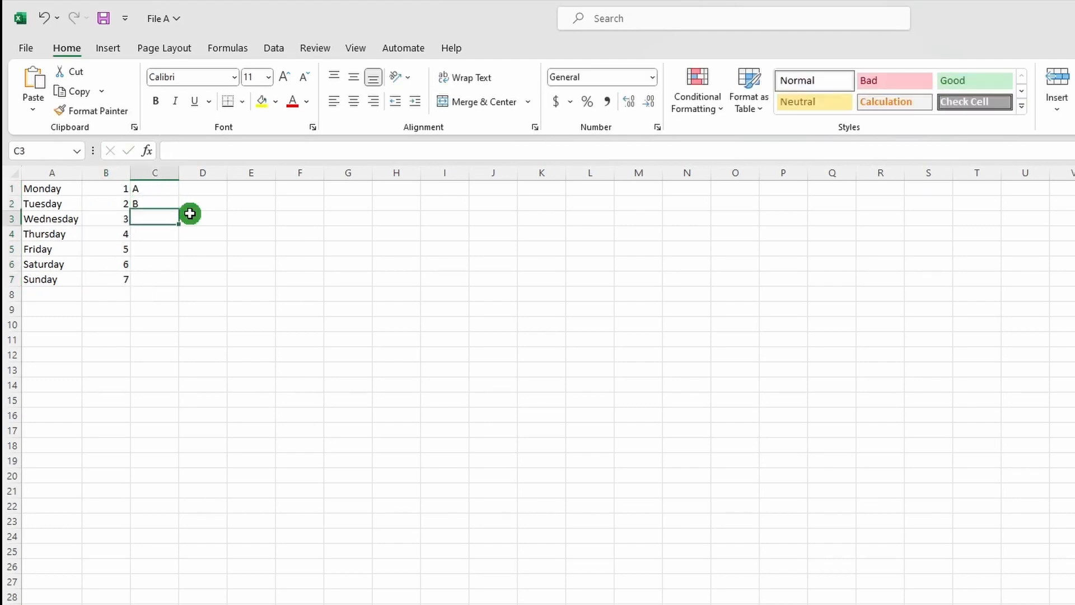
text(C)
drag(156, 193, 163, 283)
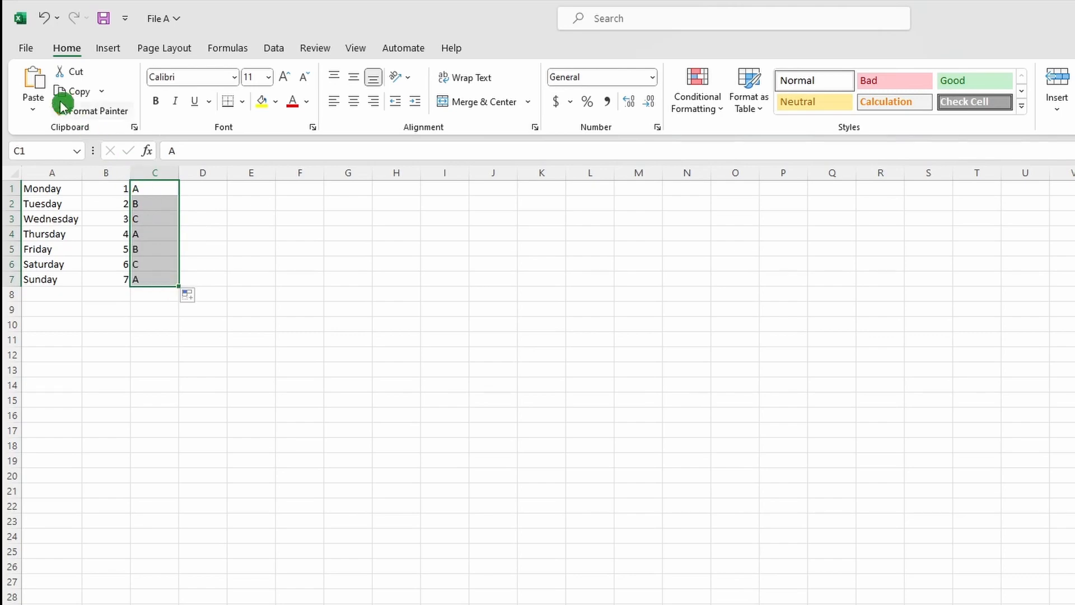
Save a copy of the workbook as File B in the Inventory Counts folder
click(28, 55)
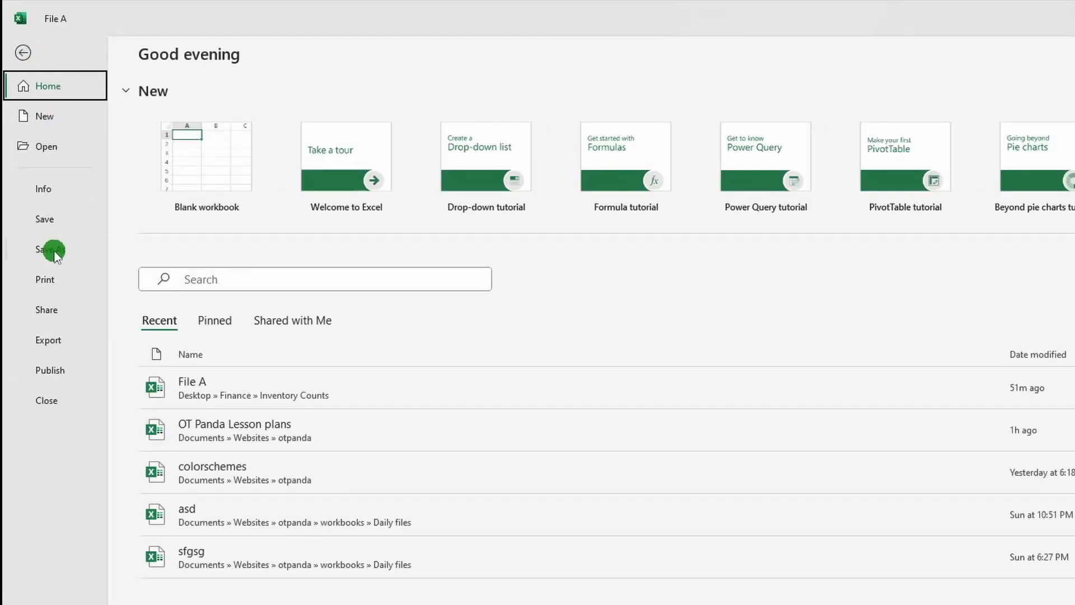
click(51, 249)
click(452, 119)
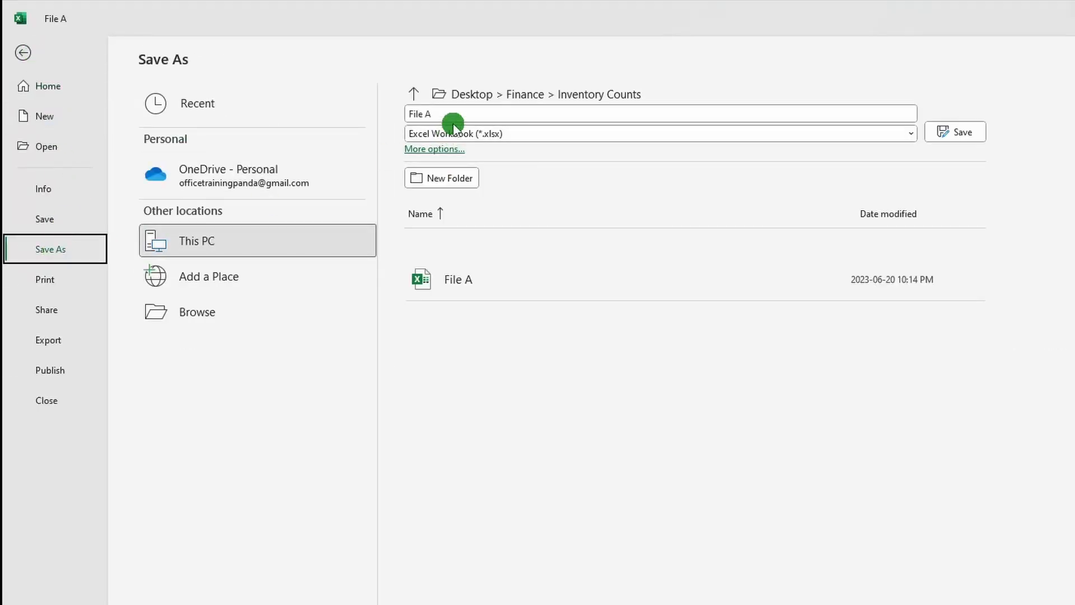
click(468, 113)
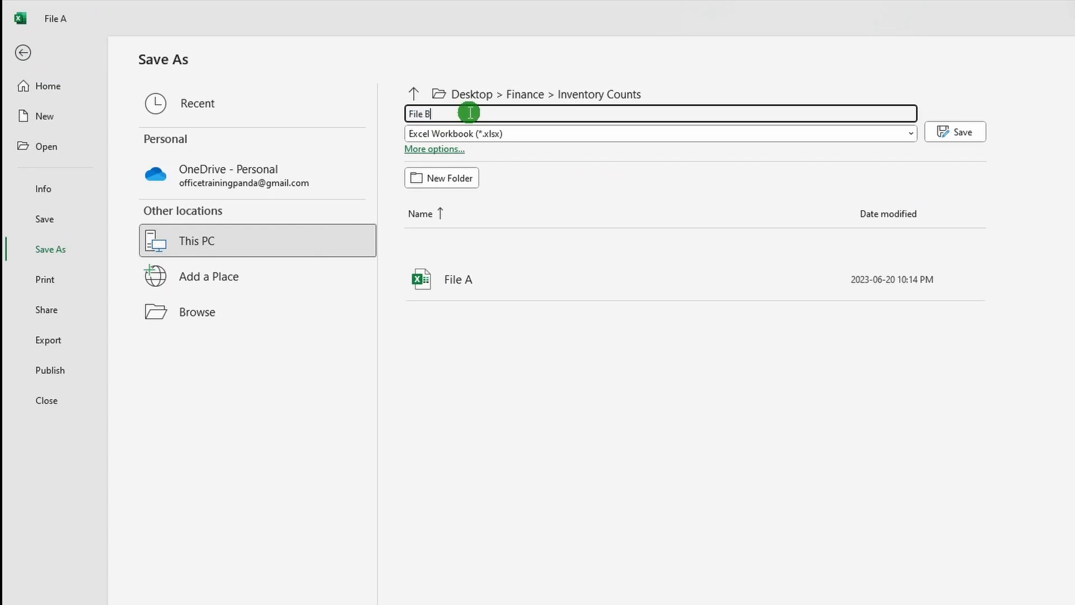
text(B)
click(958, 131)
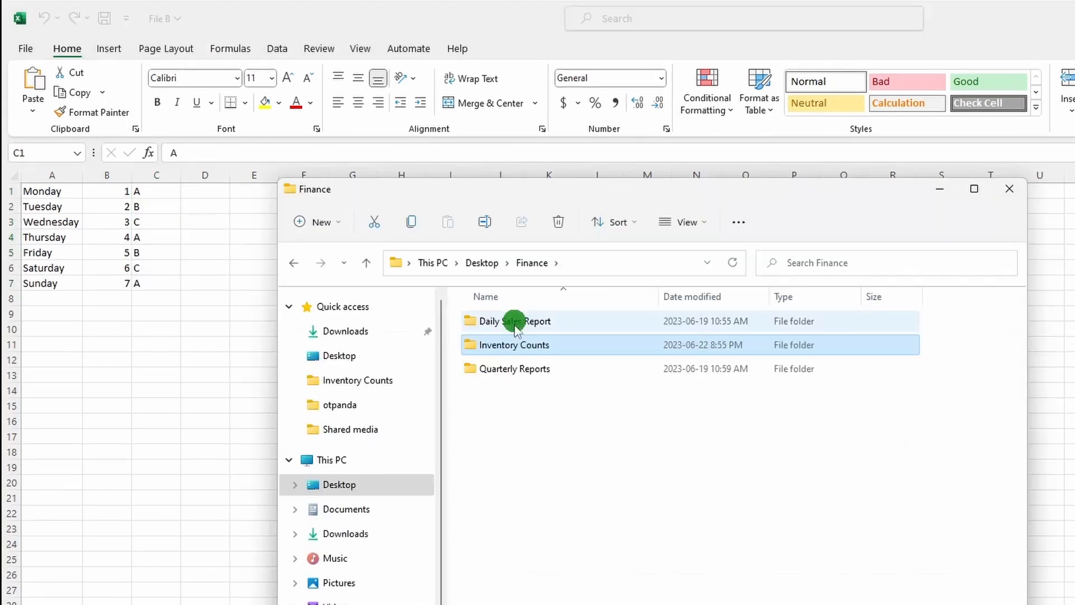
Check the Inventory Counts folder in File Explorer and compare the contents of columns B and C in File A and File B
double_click(512, 344)
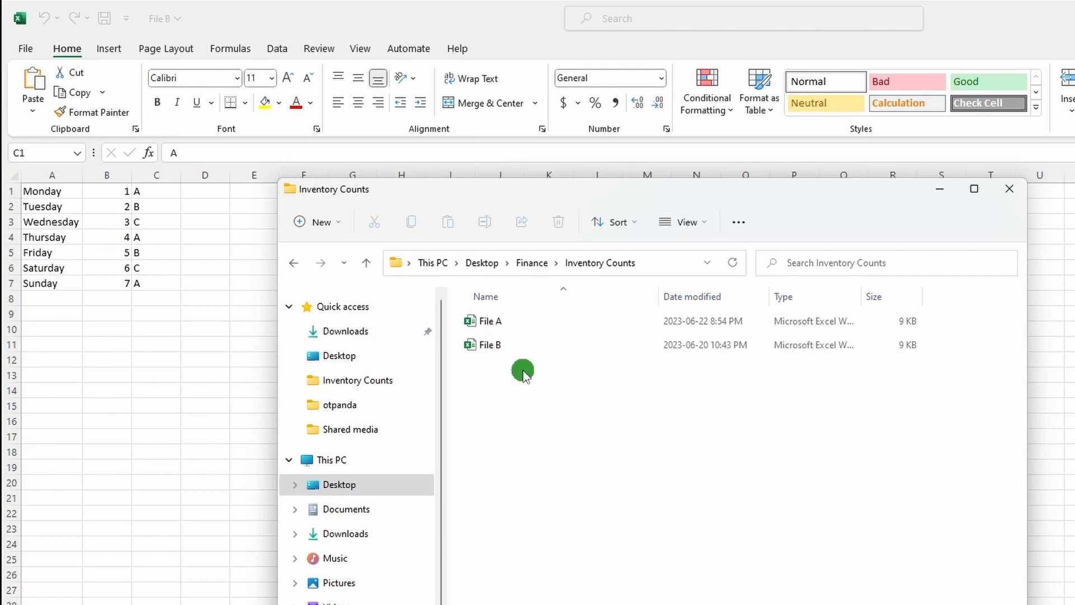
click(532, 321)
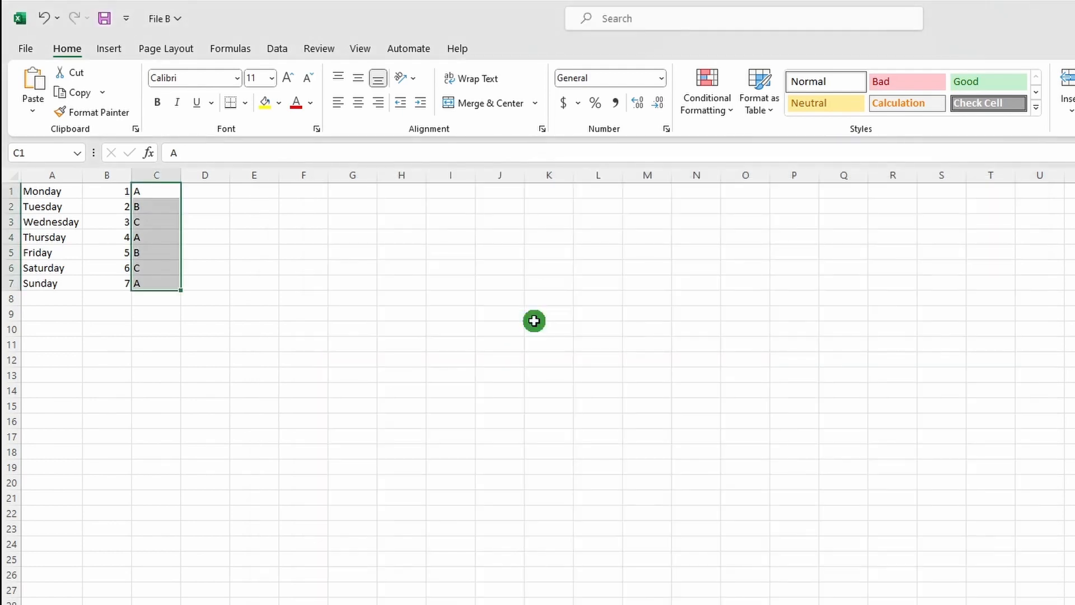
key(alt+Tab)
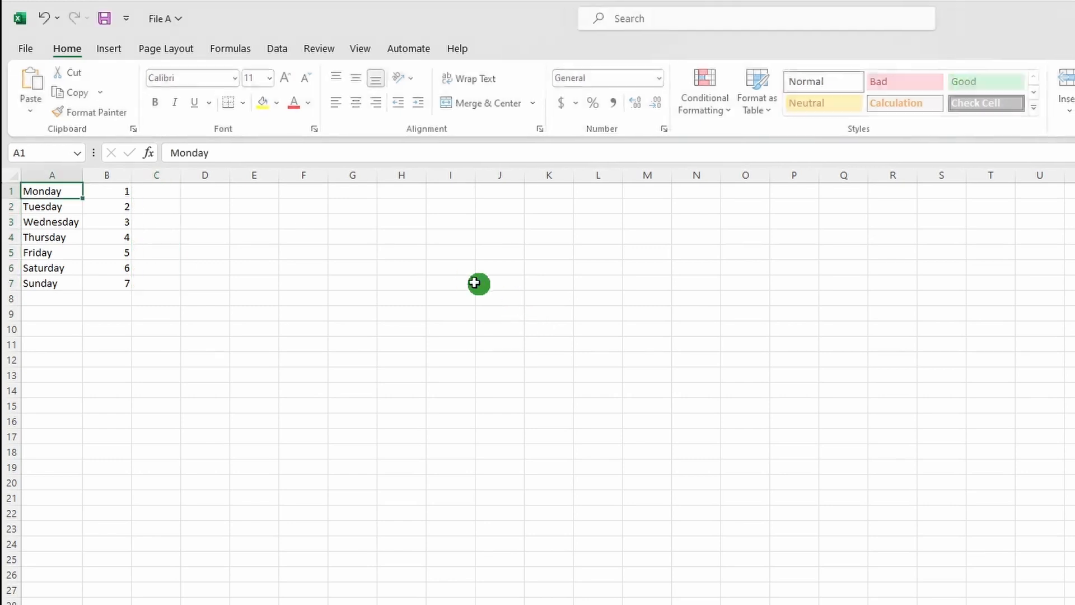
drag(115, 193, 115, 284)
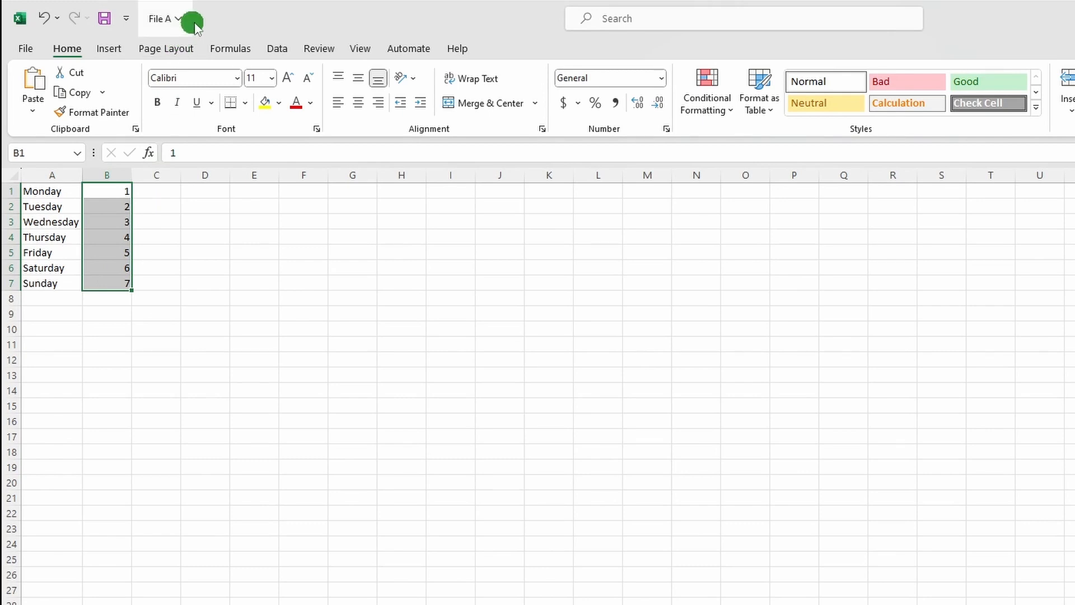
key(ctrl+v)
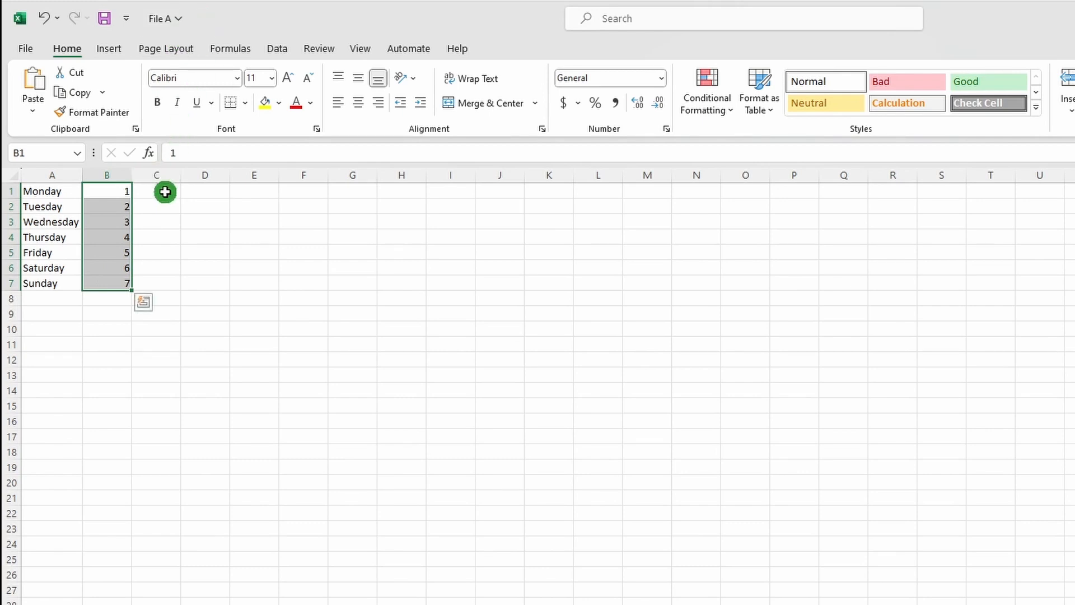
drag(163, 192, 167, 284)
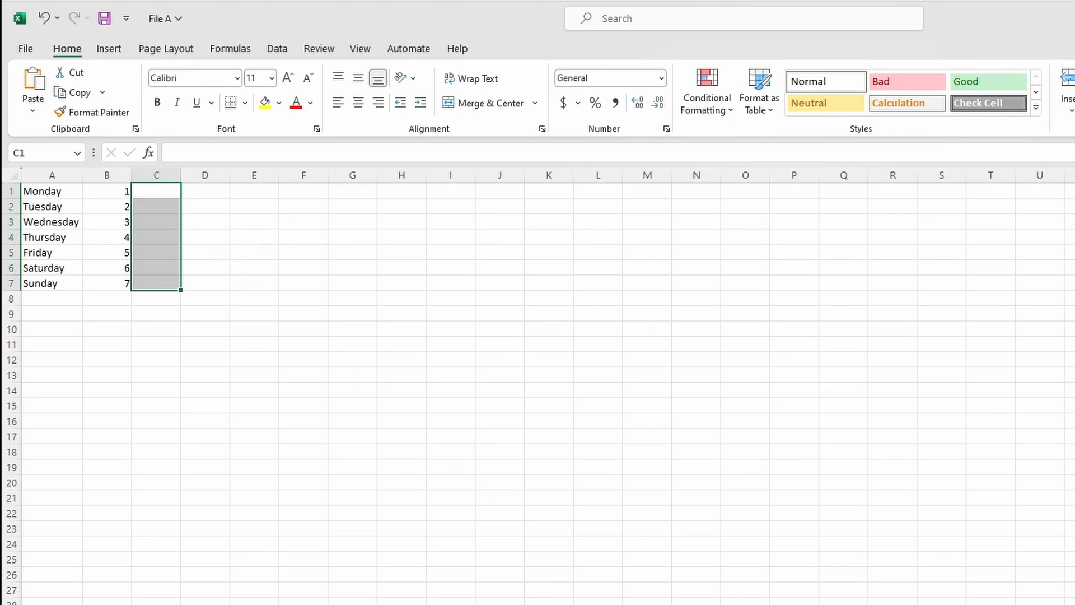
key(alt+Tab)
key(alt+Tab)
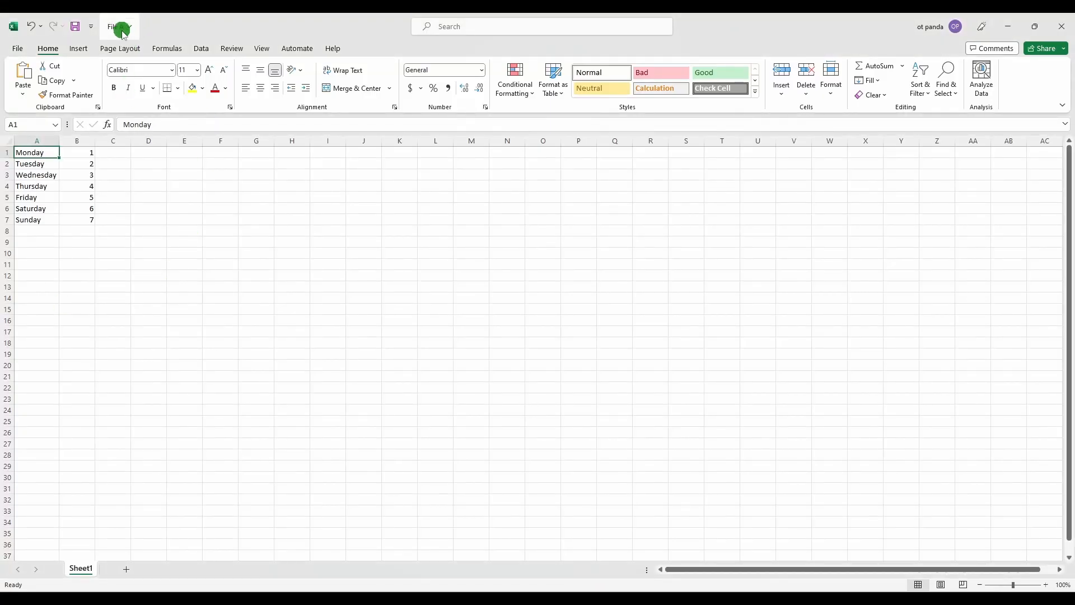
Close File A and fill cells D1 to D7 of File B with the text Data
click(1062, 26)
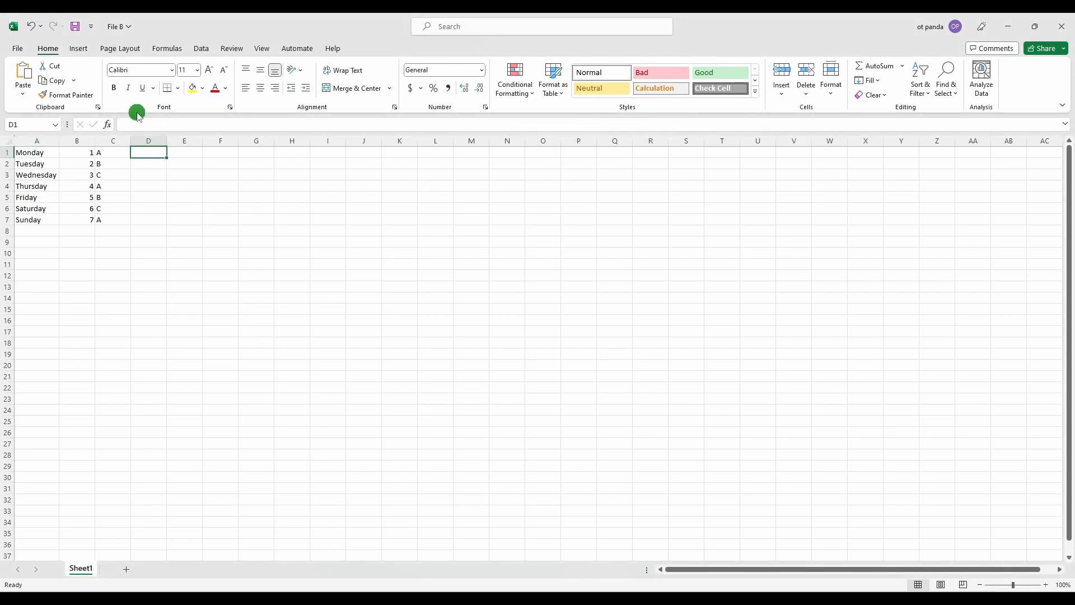
text(Data)
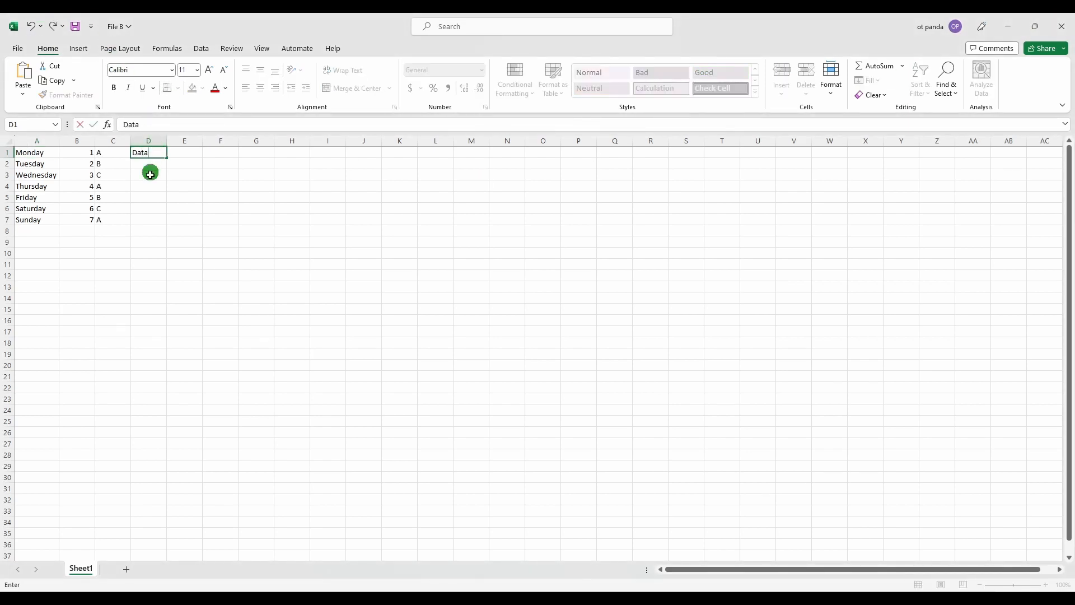
click(149, 173)
click(163, 154)
drag(166, 159, 159, 227)
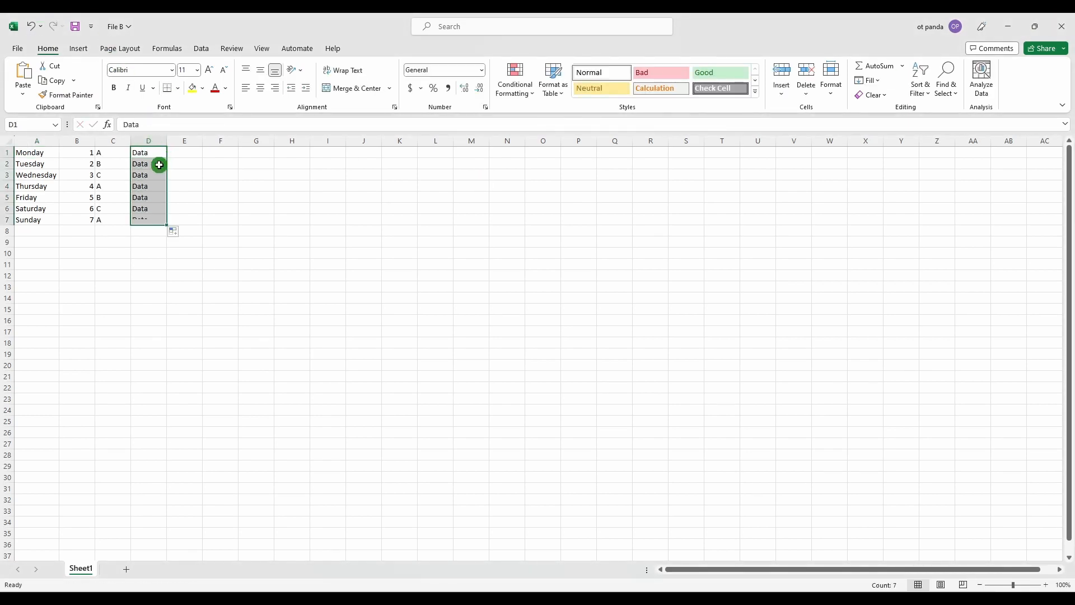
Close File B and save its changes
click(173, 163)
click(1061, 26)
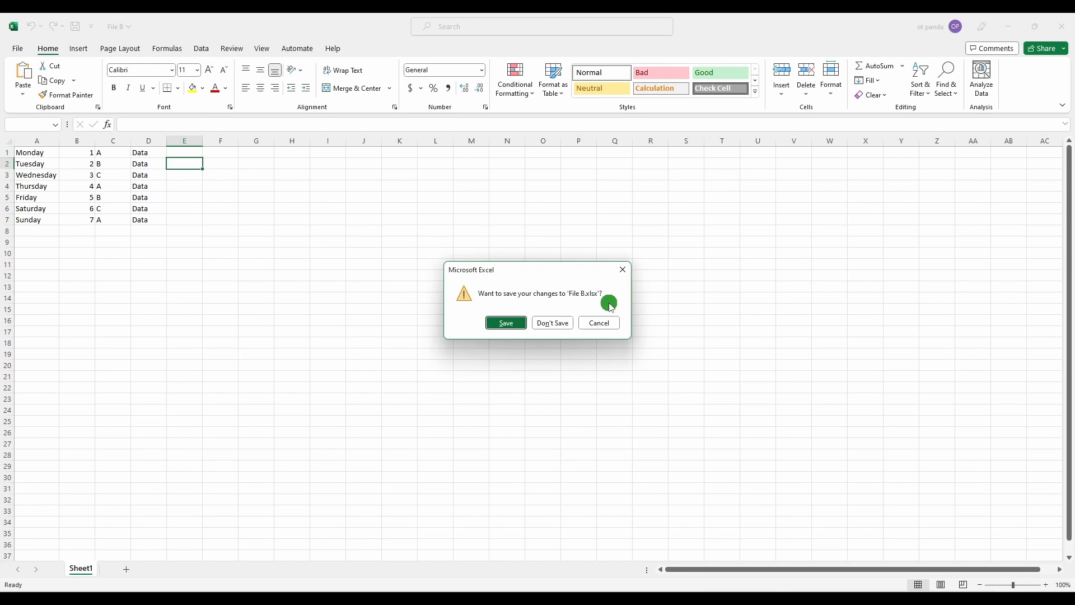
click(507, 324)
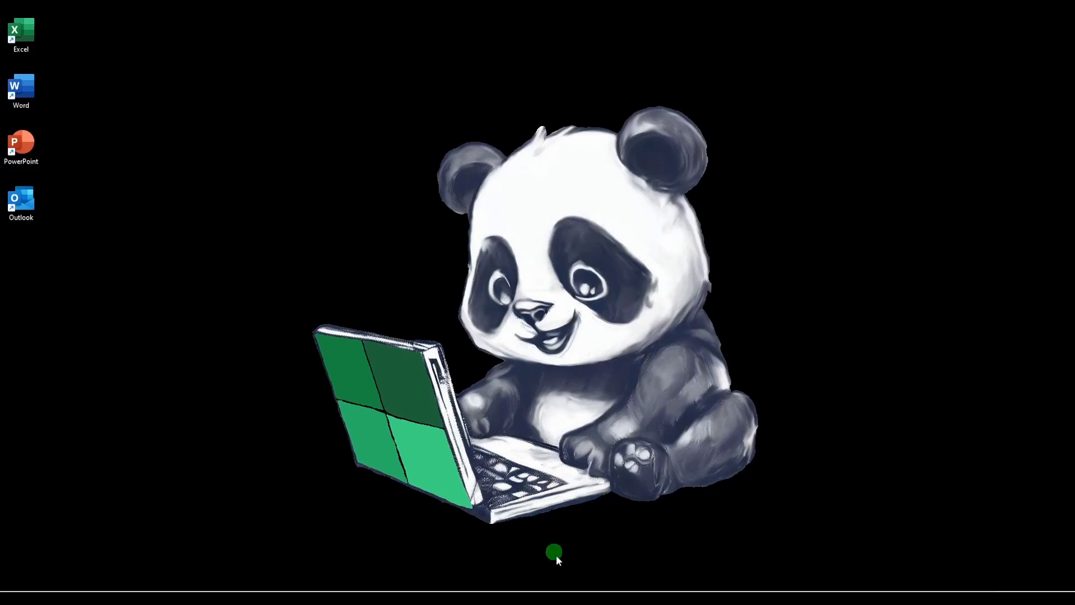
Reopen File B and select cells D1 to D7 to check the saved data
mouse_move(588, 595)
click(648, 550)
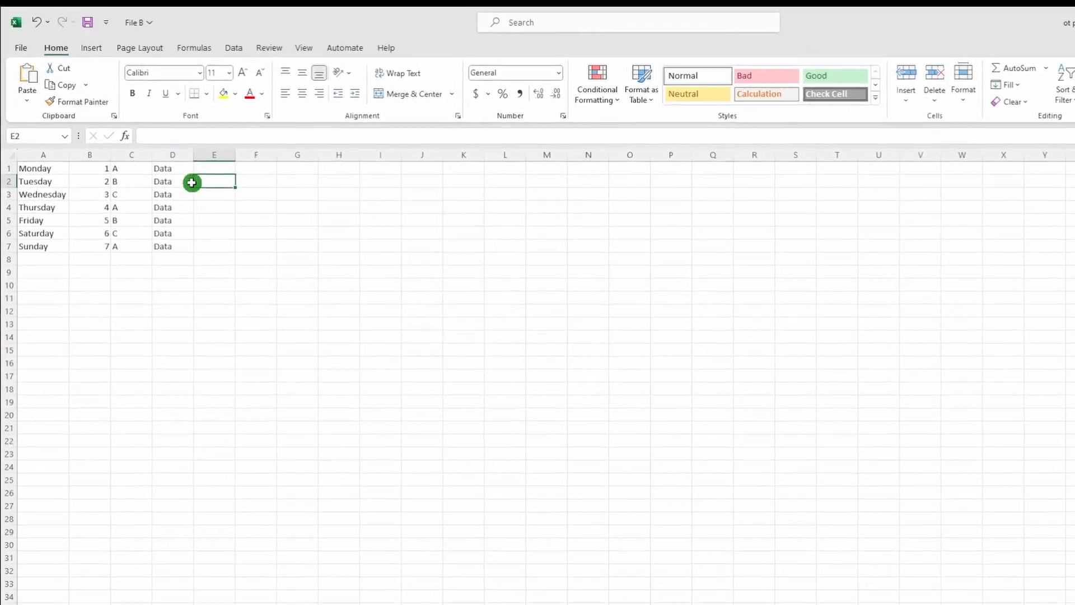
drag(185, 169, 187, 249)
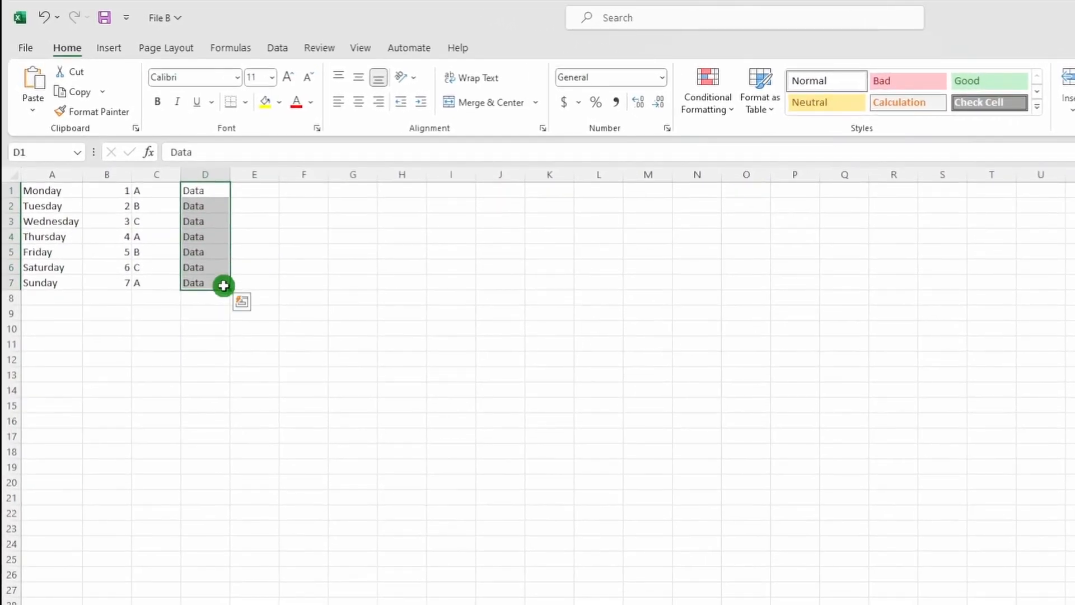
Pin the Inventory Counts folder in the recent locations for Save As
click(26, 48)
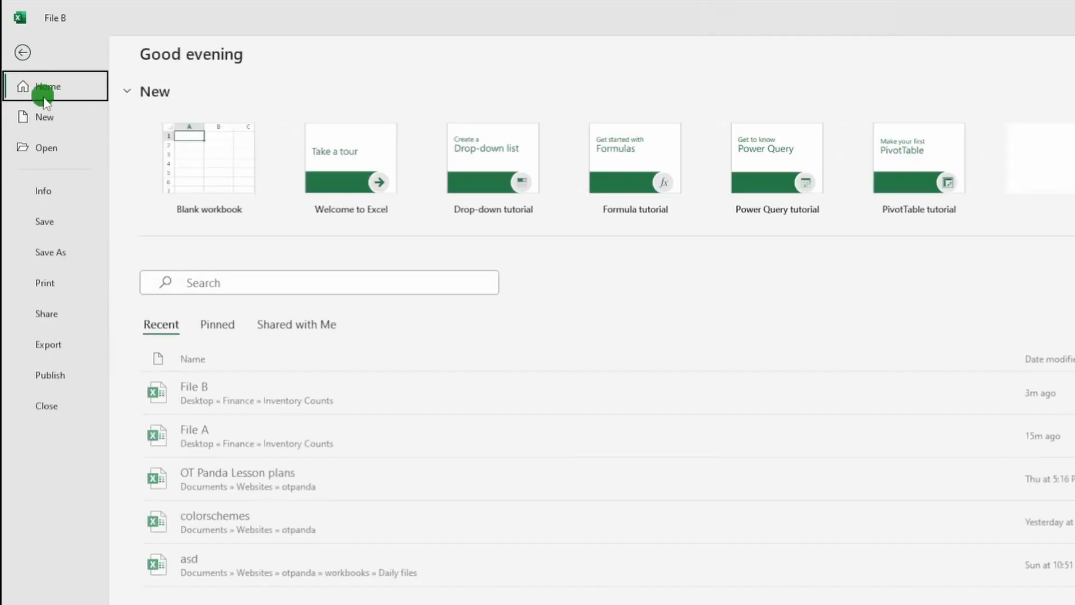
click(60, 254)
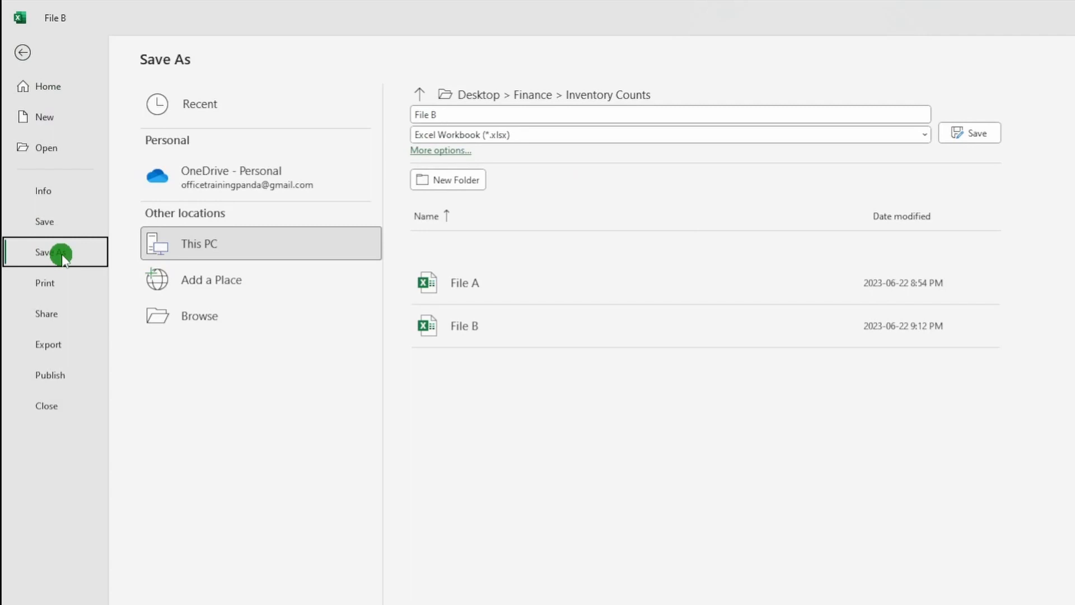
click(211, 107)
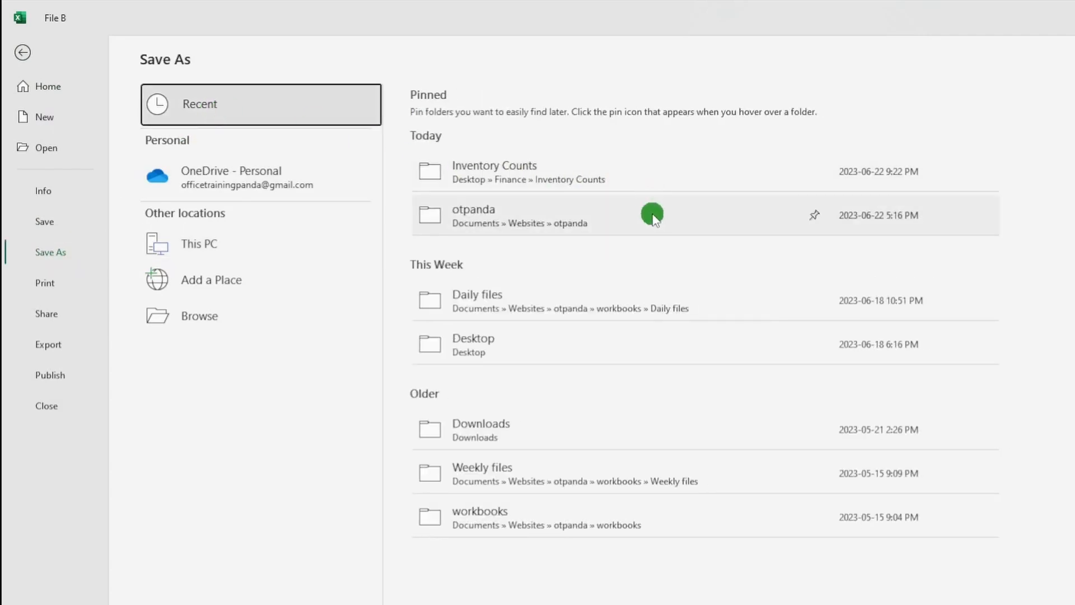
mouse_move(432, 170)
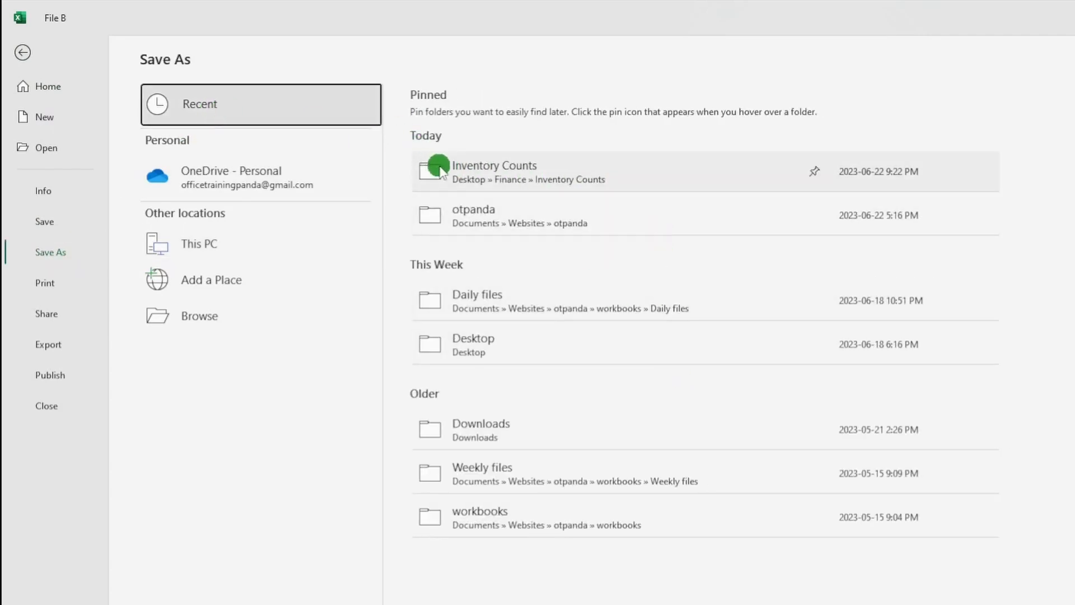
click(815, 172)
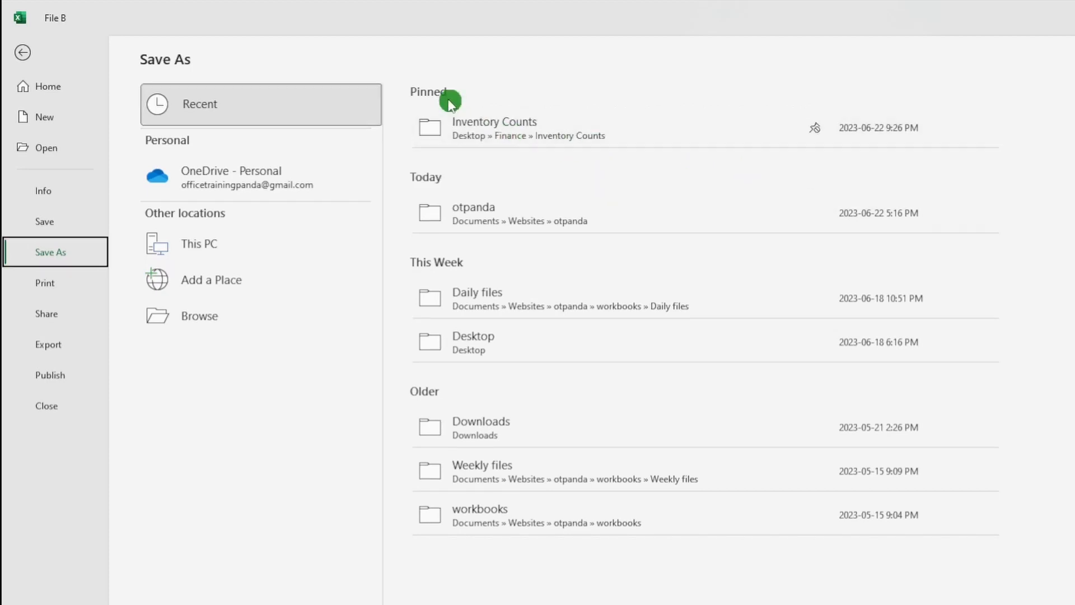
Examine the Save As destinations: the pinned Inventory Counts folder, Add a Place and Browse, then return to the worksheet without saving
click(546, 127)
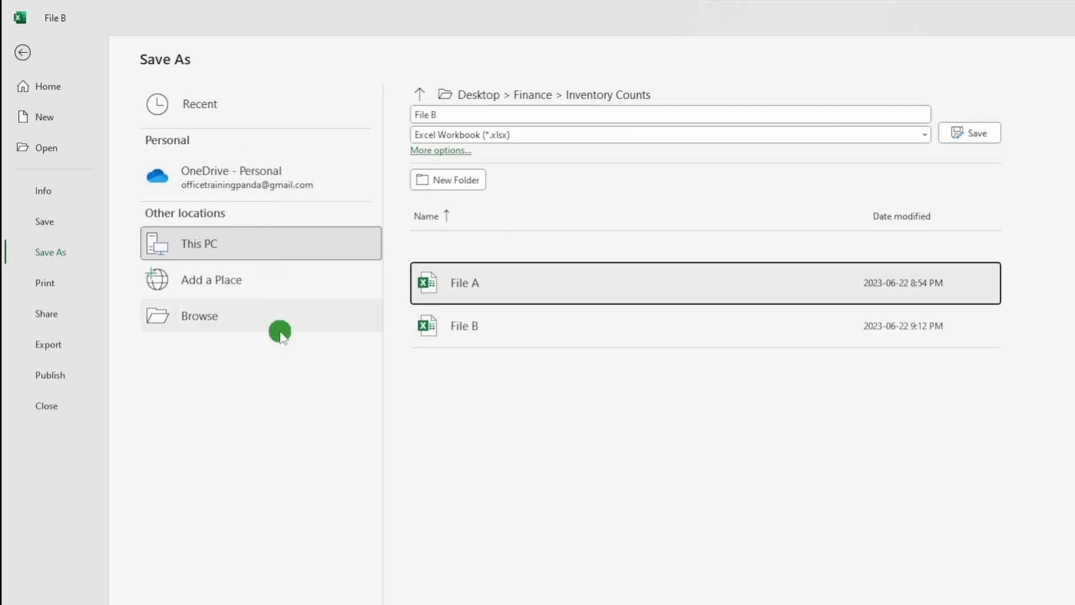
click(267, 289)
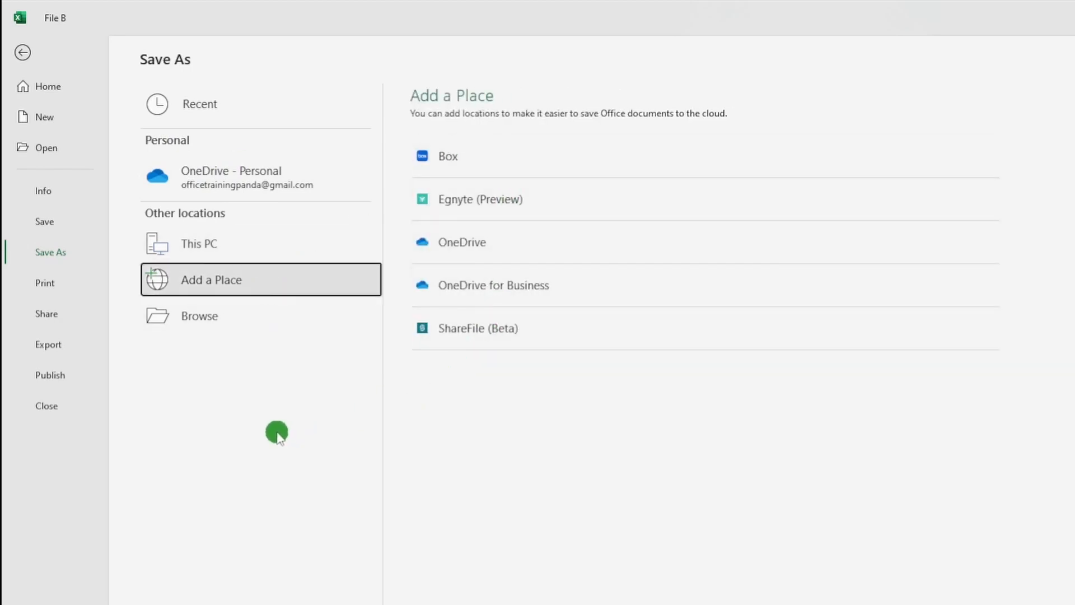
click(231, 323)
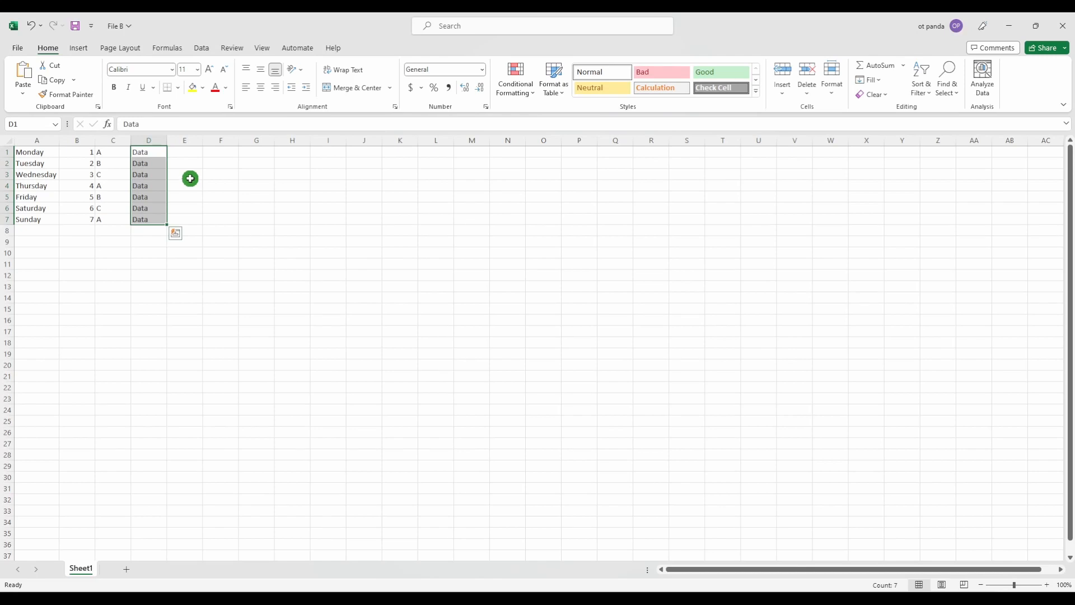
Open the Save category of Excel Options
click(18, 48)
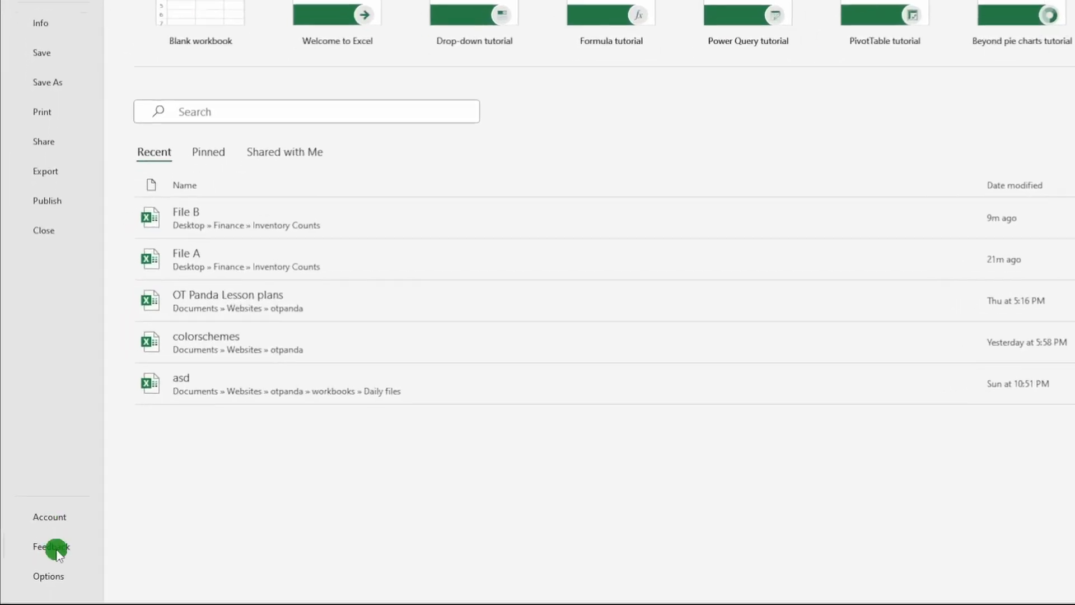
click(49, 575)
click(476, 195)
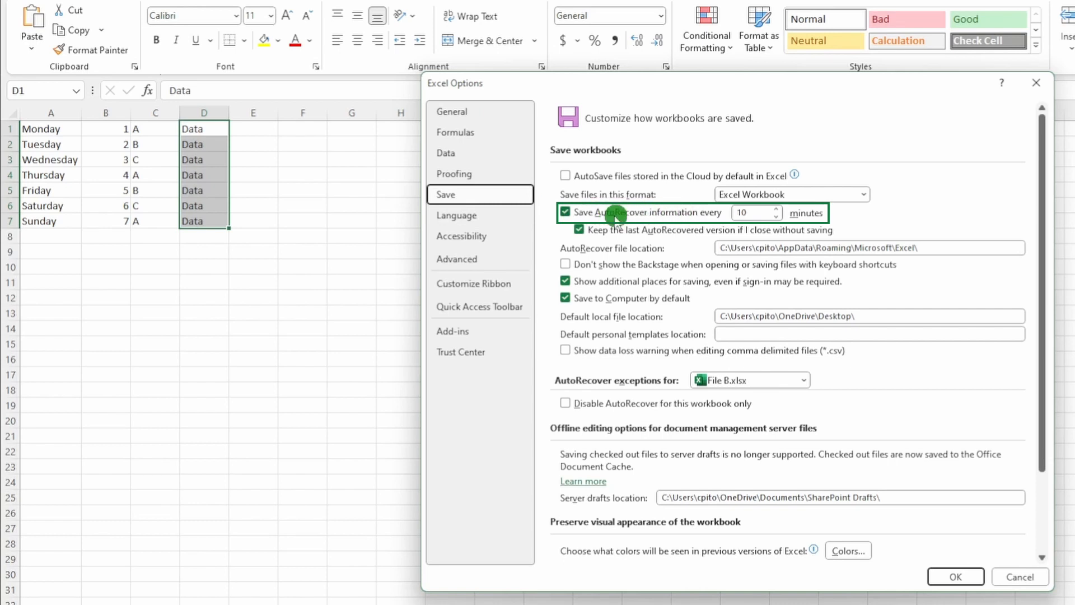
Switch AutoRecover saving off and on again, and lower its interval before restoring it to 10 minutes
click(565, 212)
click(566, 212)
click(779, 217)
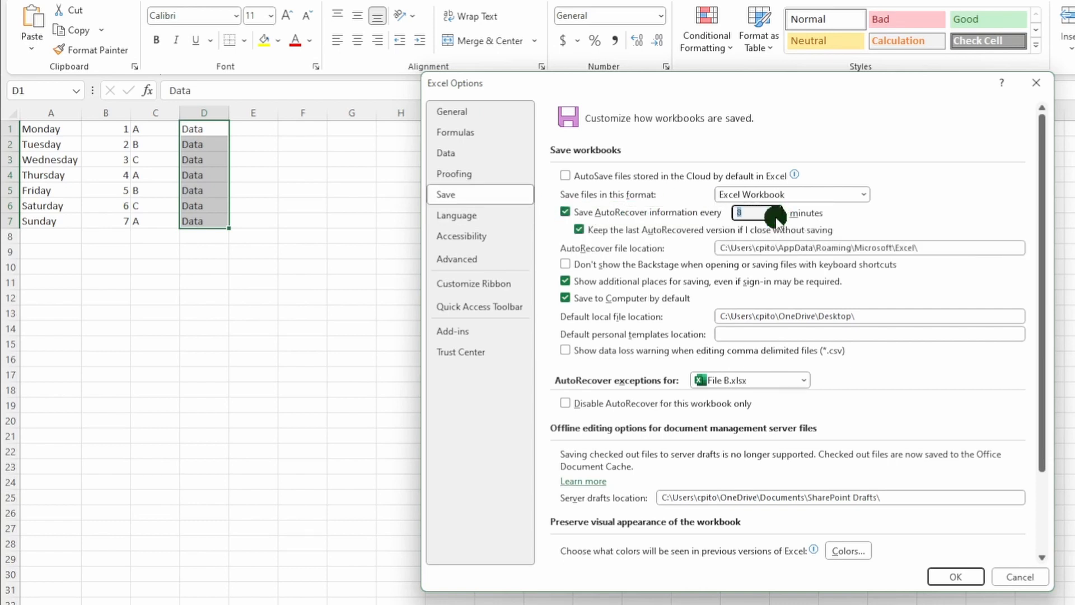
click(778, 217)
click(778, 216)
click(777, 209)
click(776, 209)
click(775, 208)
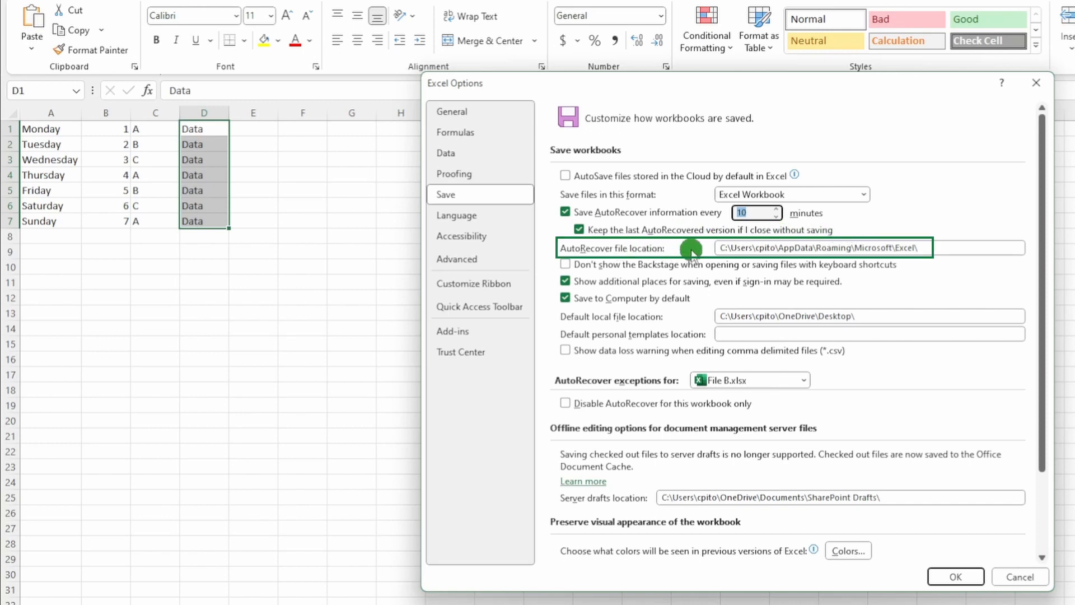
Select the AutoRecover file location, then reduce the AutoRecover interval and raise it back to 10 minutes
click(934, 249)
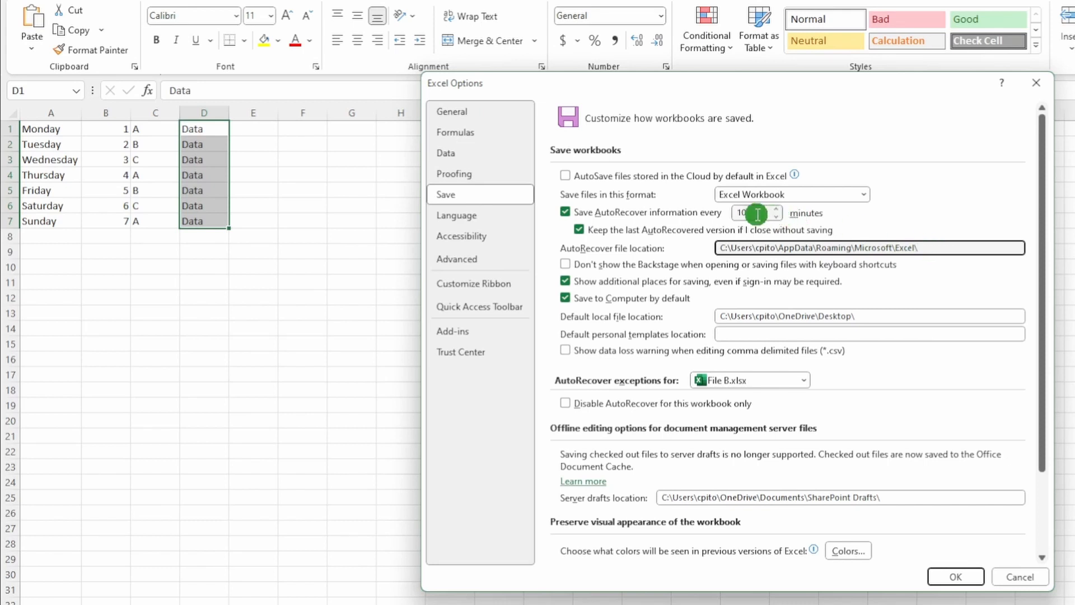
click(776, 216)
click(777, 216)
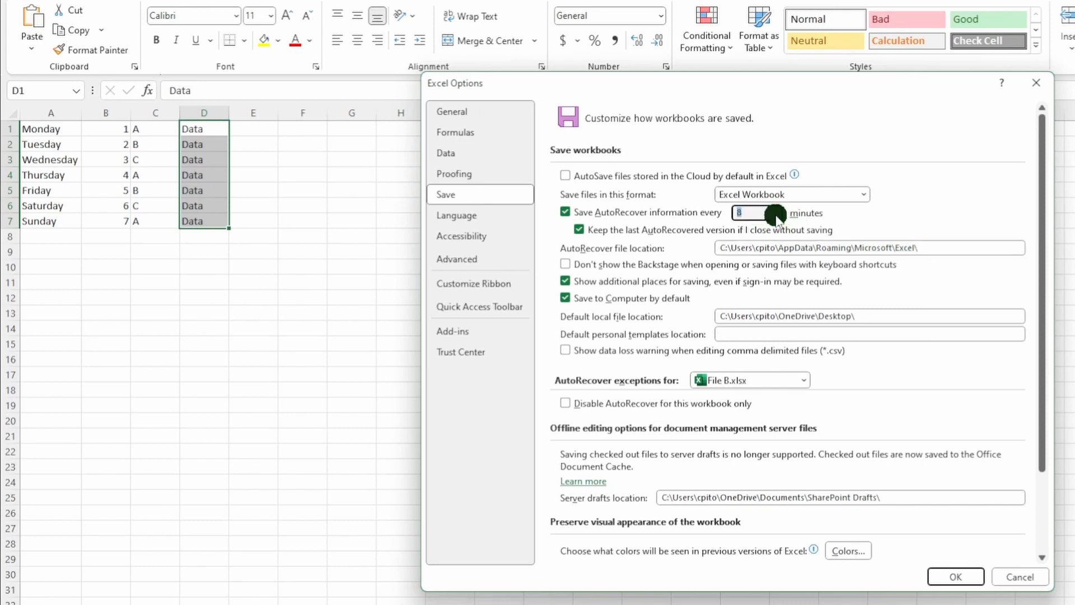
click(776, 216)
click(776, 209)
click(776, 209)
click(777, 209)
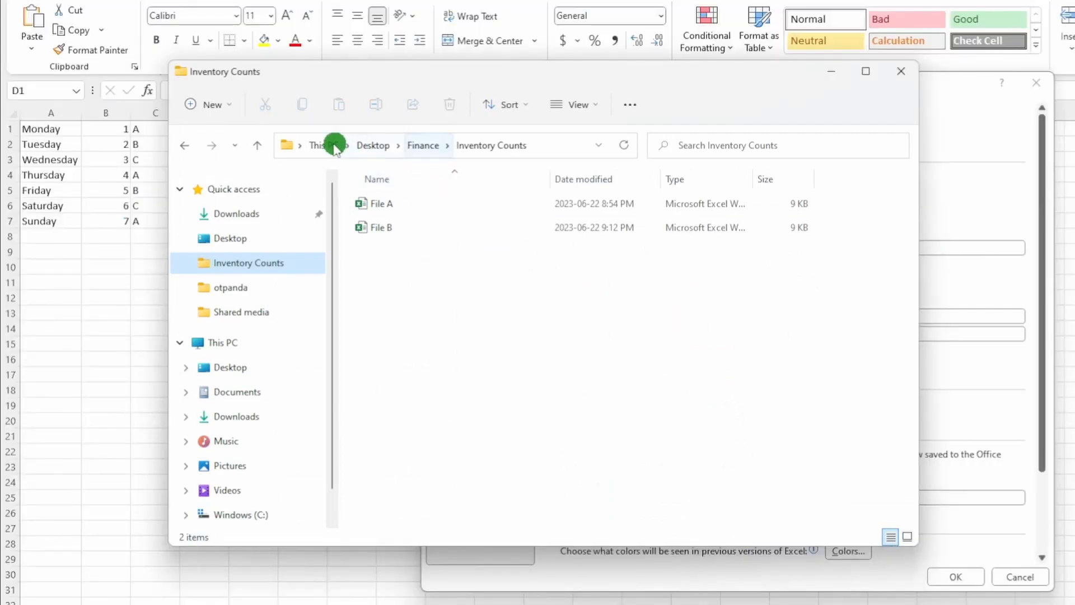
Copy the Inventory Counts folder's address as text in File Explorer and return to Excel Options
right_click(544, 151)
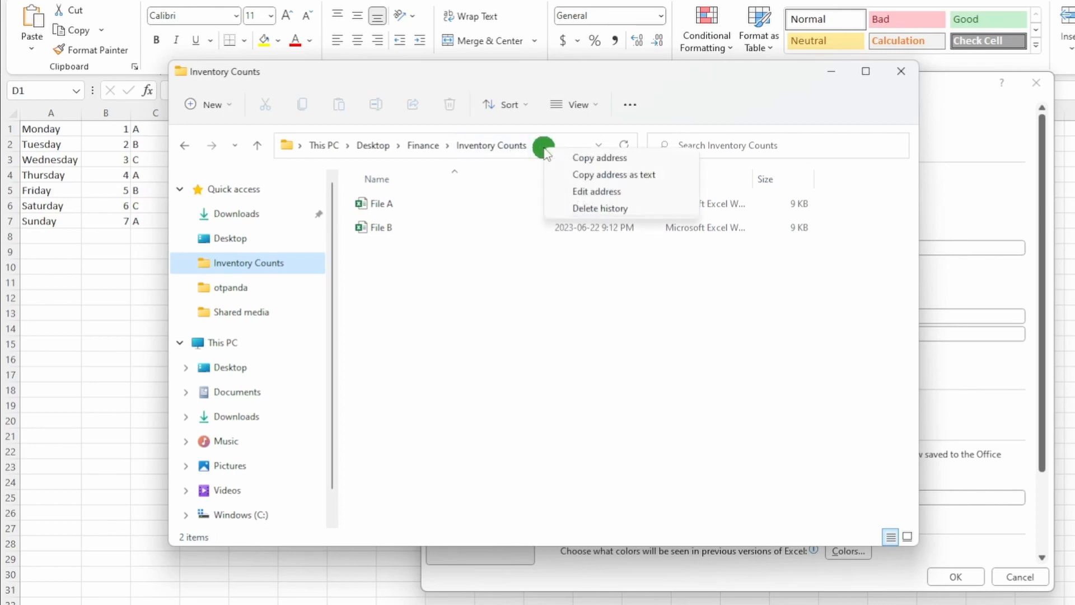
click(657, 176)
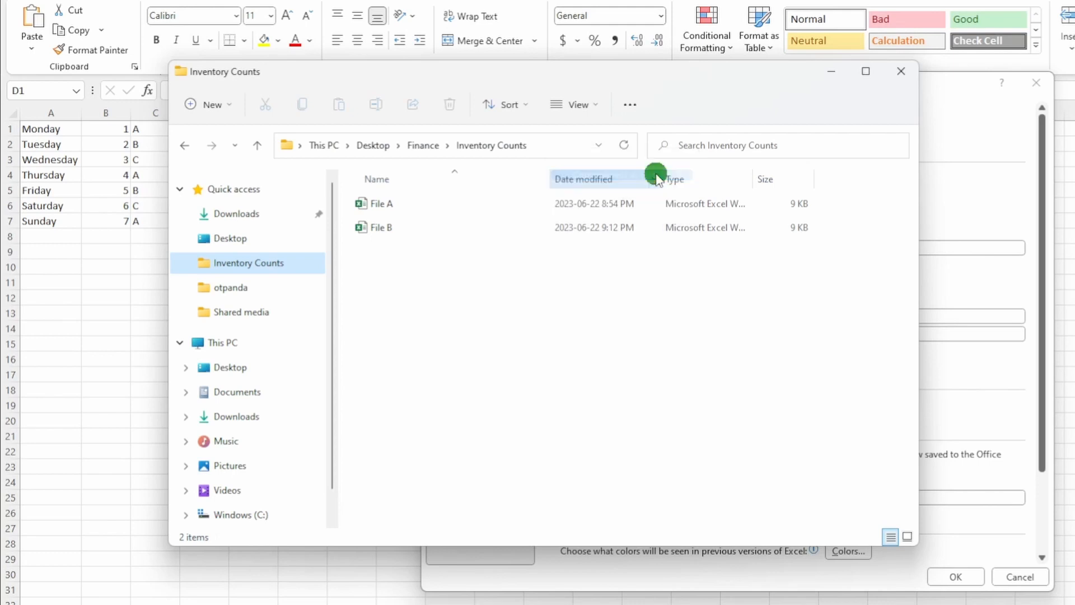
click(984, 373)
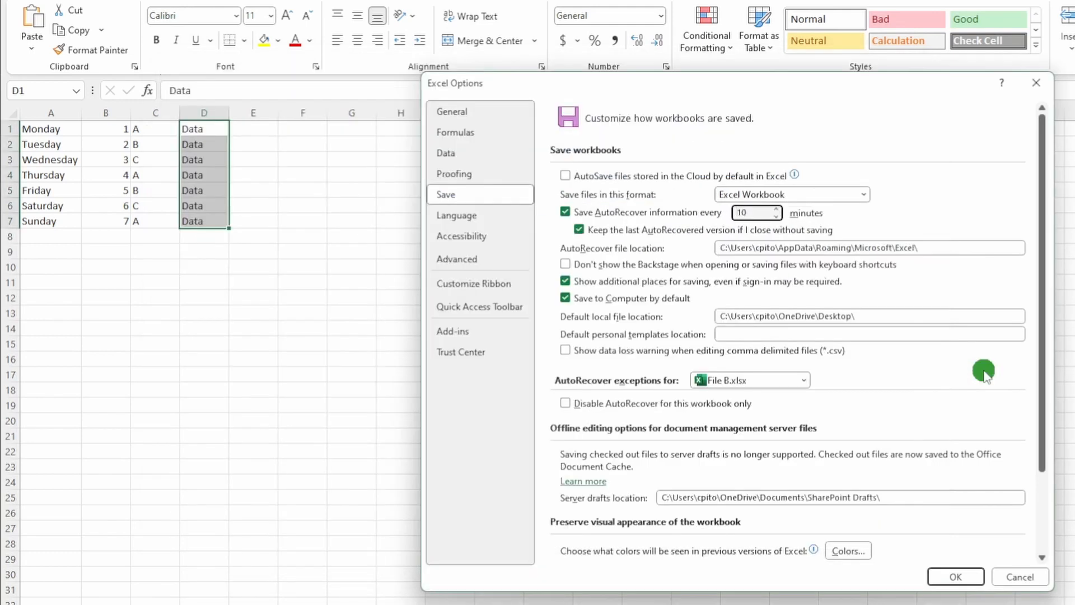
Replace the default local file location with the copied path of the Inventory Counts folder
drag(883, 315, 720, 314)
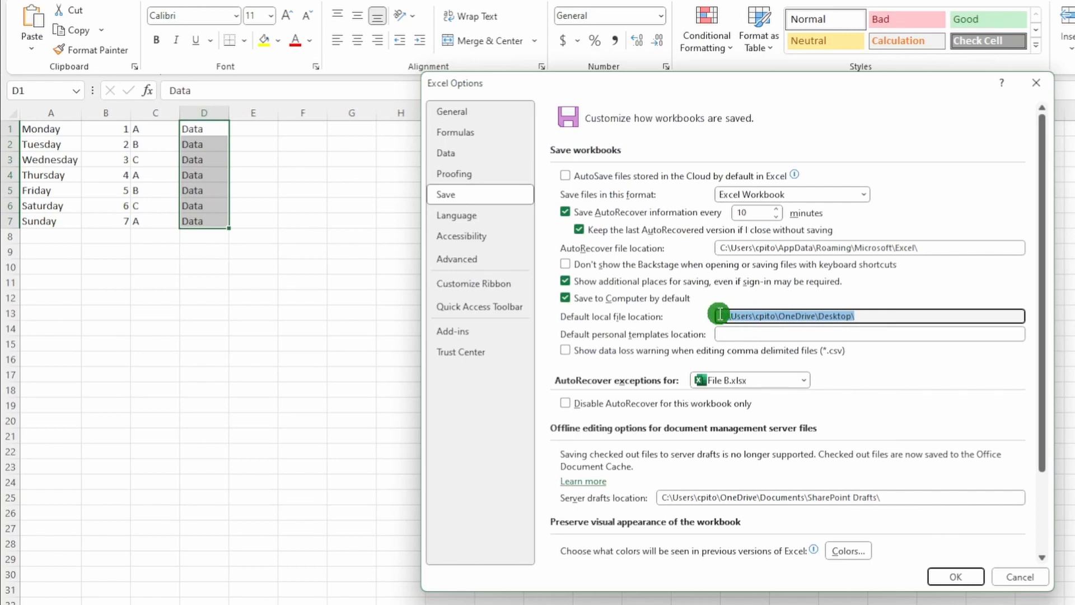
right_click(751, 318)
click(790, 365)
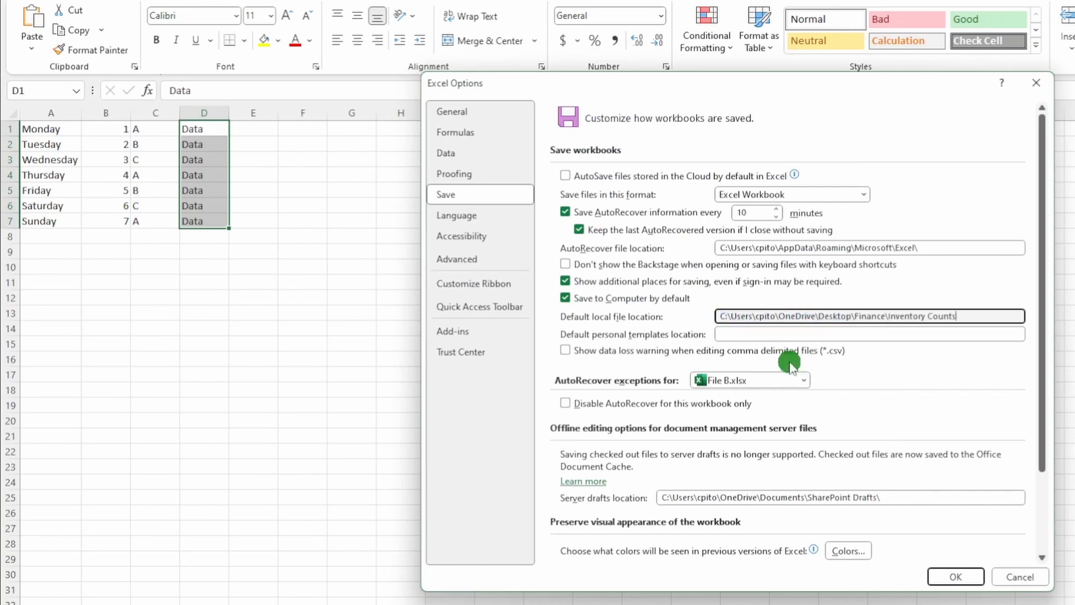
click(968, 317)
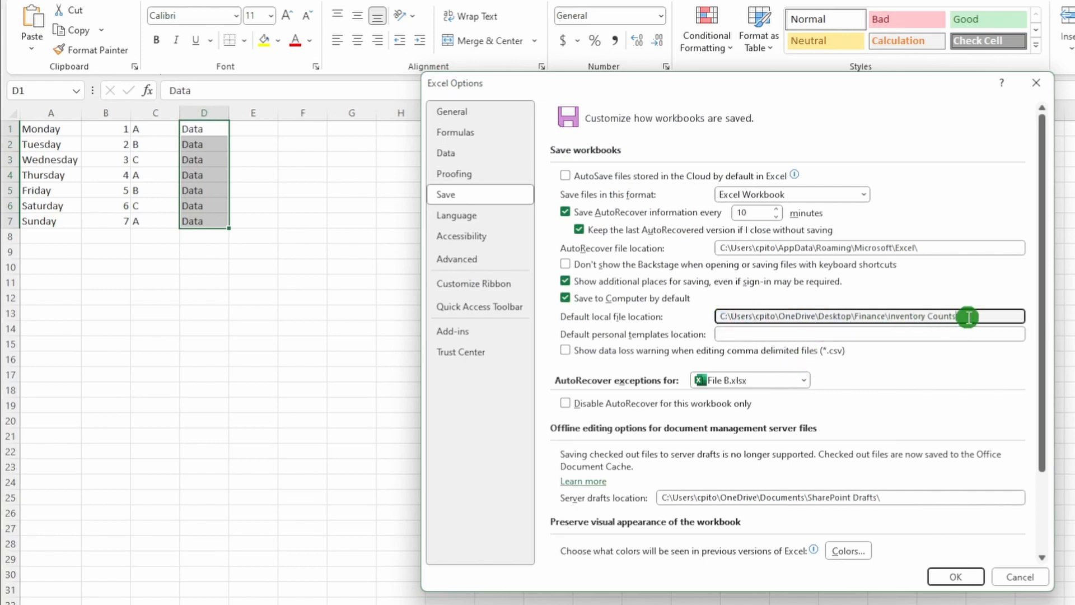